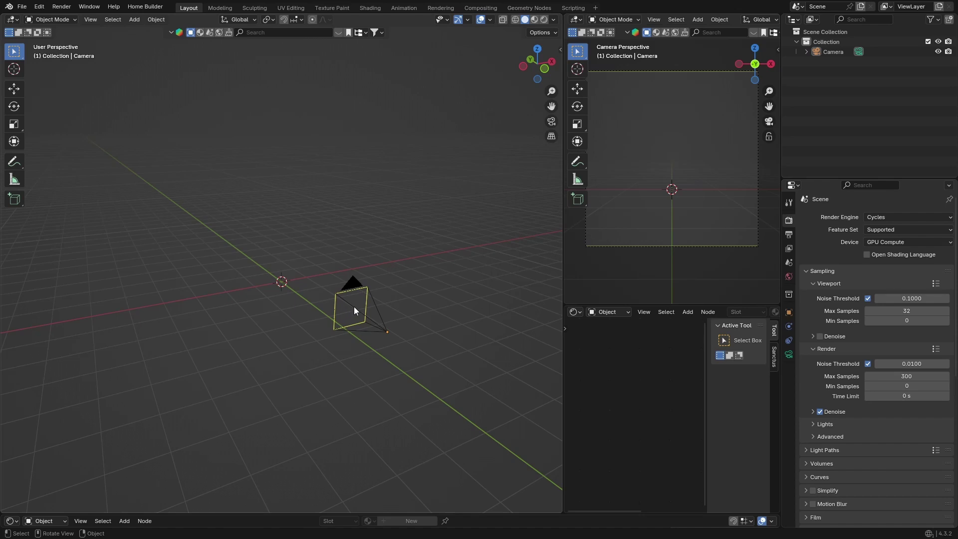
Delete the camera from the scene and add a Bézier curve at the origin.
click(354, 307)
key(Delete)
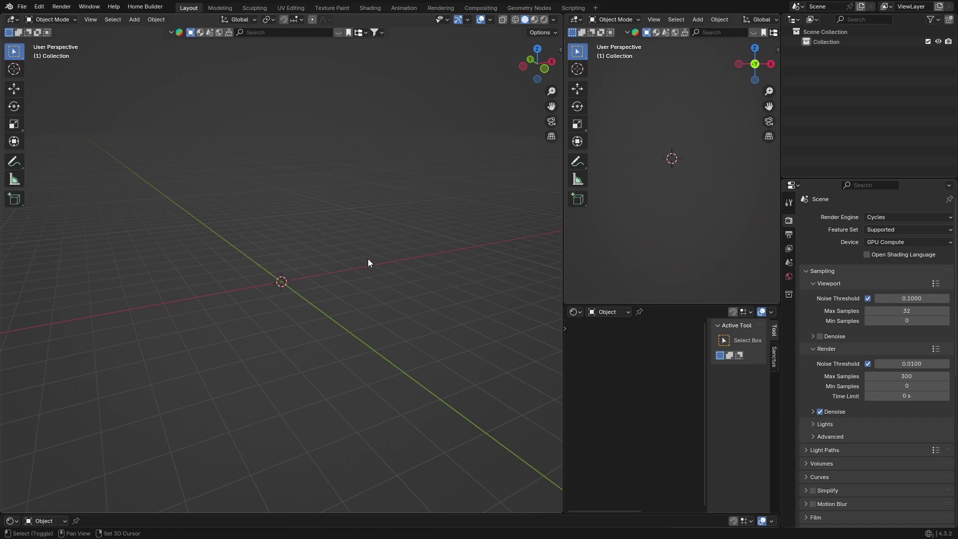
key(shift+a)
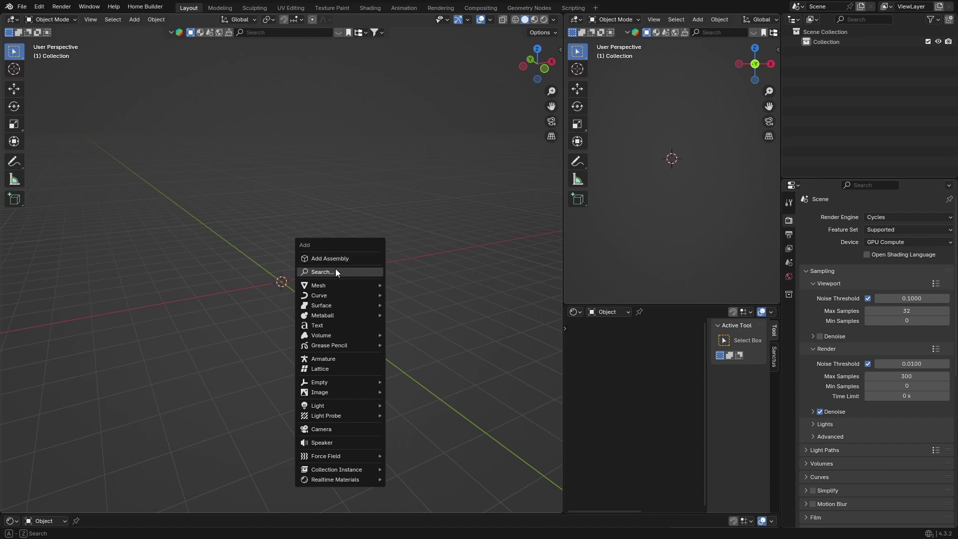
mouse_move(322, 296)
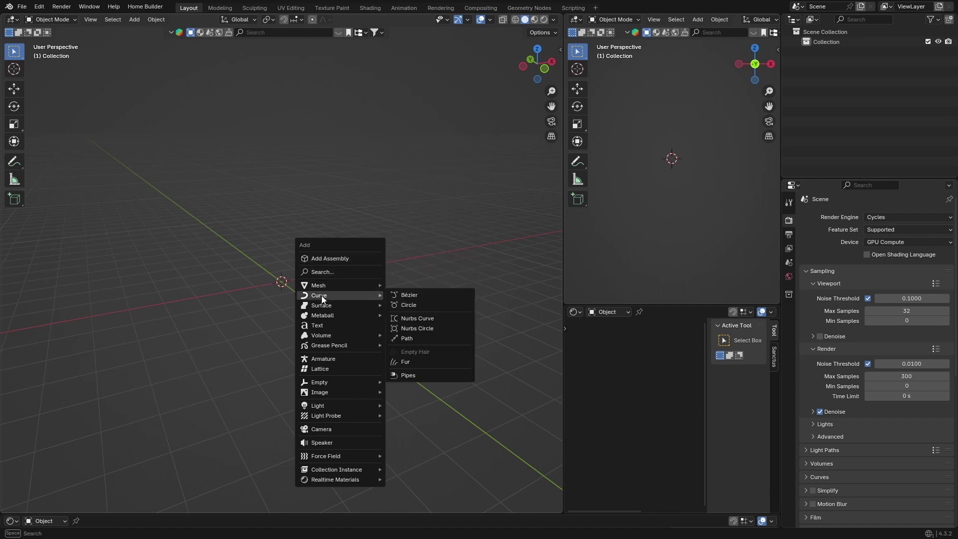
click(416, 295)
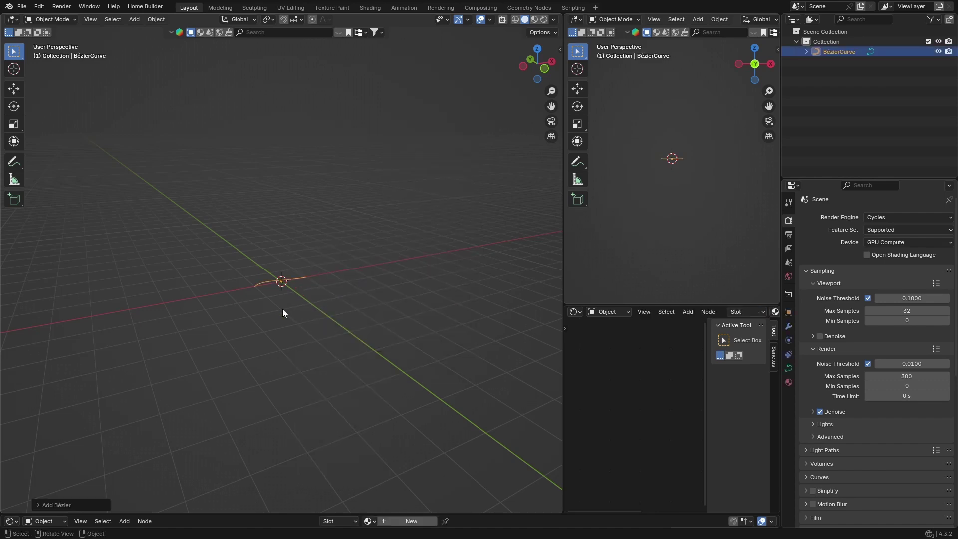
Enlarge the new Bézier curve to a radius of about 2.39 m.
scroll(283, 309, up, 5)
middle_drag(275, 329, 261, 391)
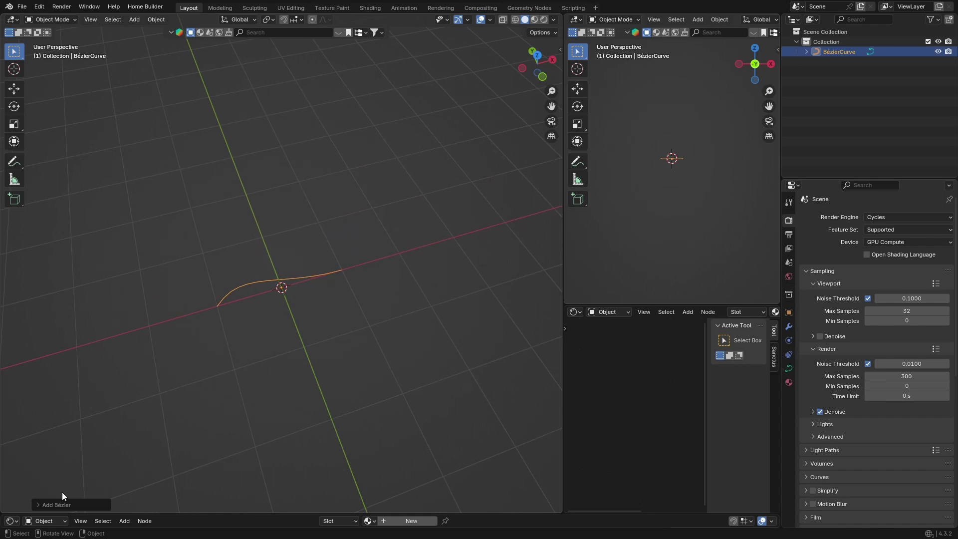
click(37, 504)
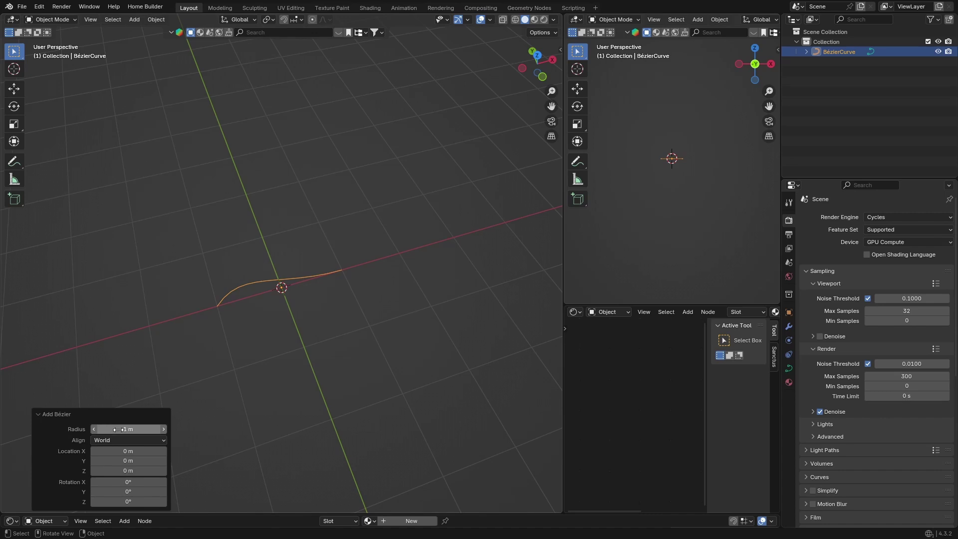
drag(122, 427, 188, 420)
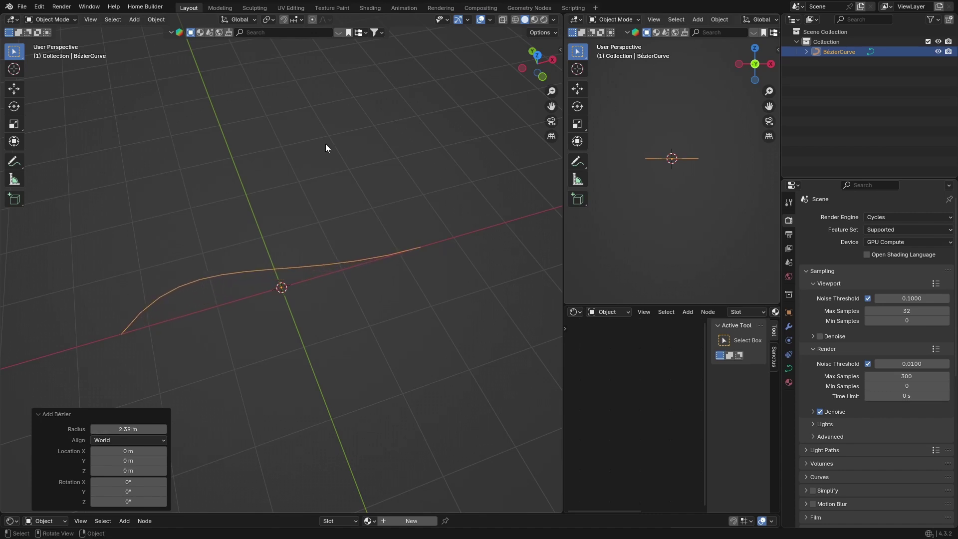
Align the large viewport to the top orthographic view, enter Edit Mode on the curve and deselect all its control points.
click(532, 52)
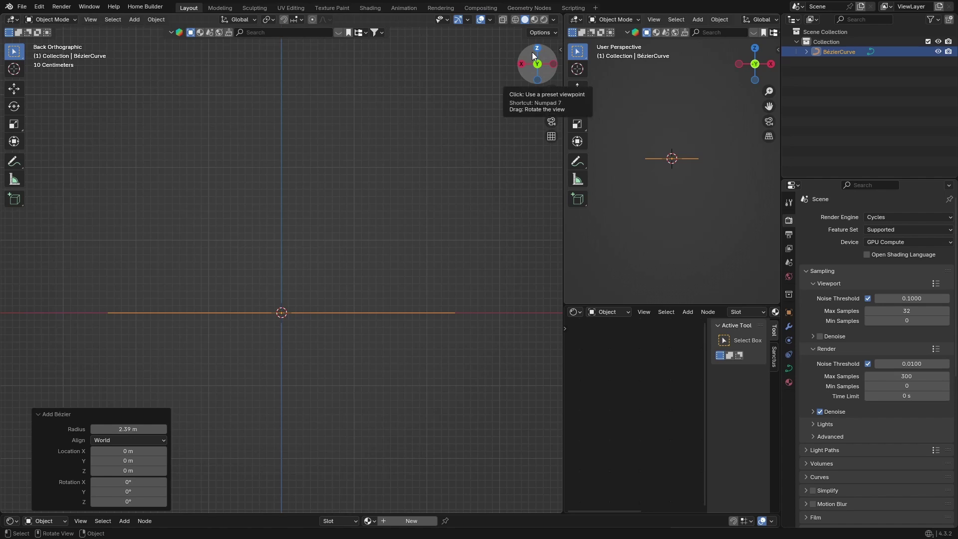
click(537, 49)
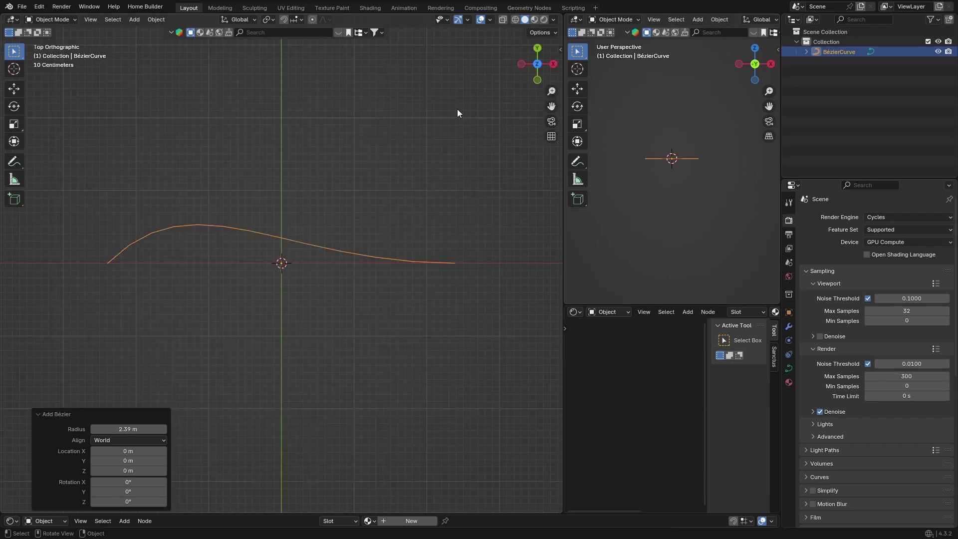
click(538, 52)
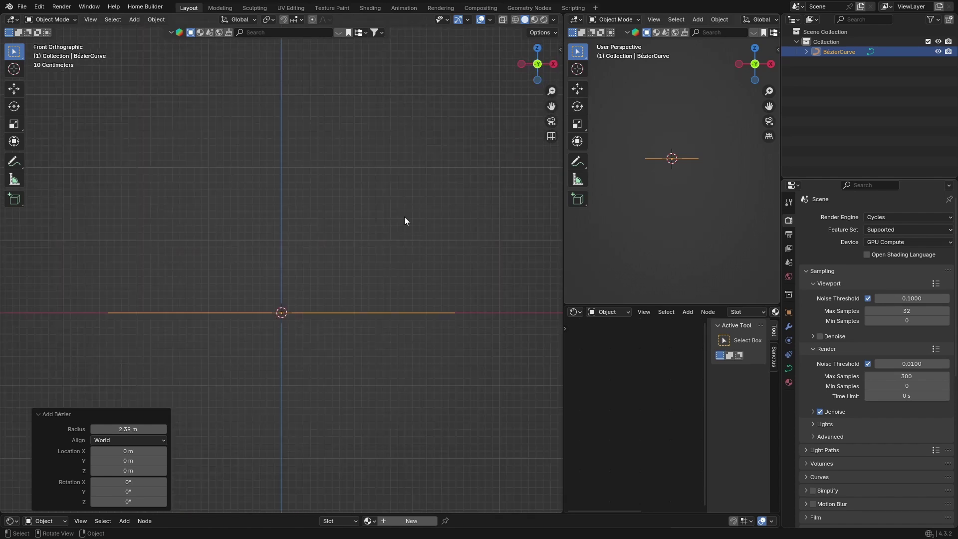
click(538, 48)
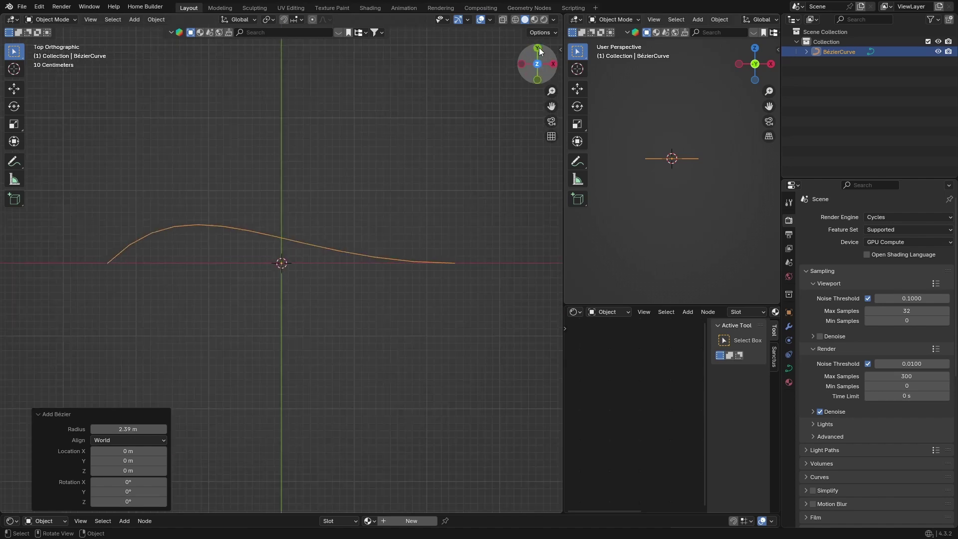
scroll(193, 316, down, 5)
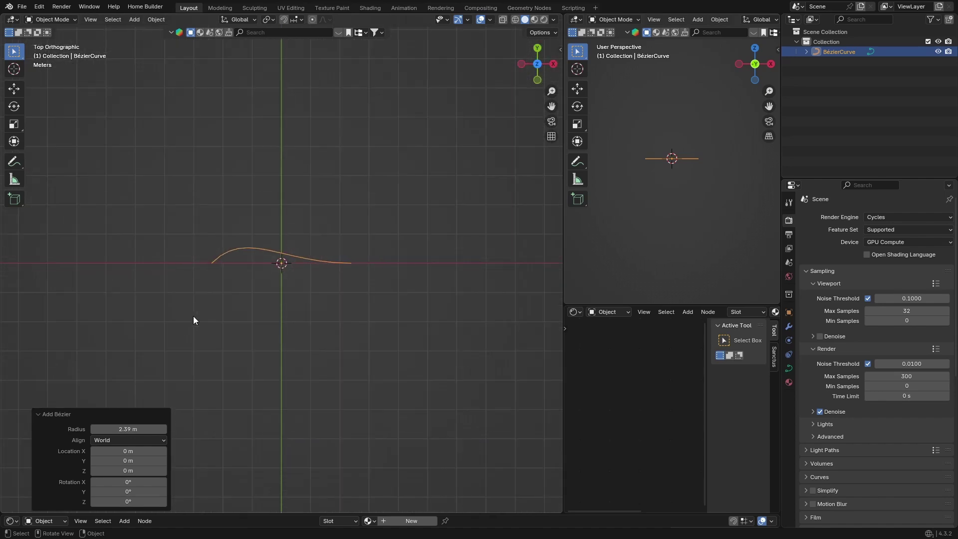
middle_drag(194, 316, 204, 283)
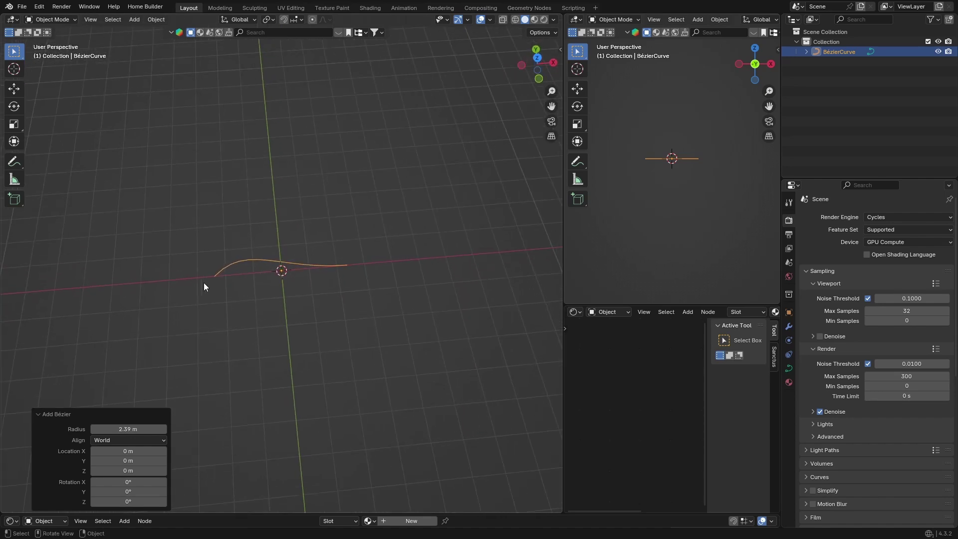
click(536, 50)
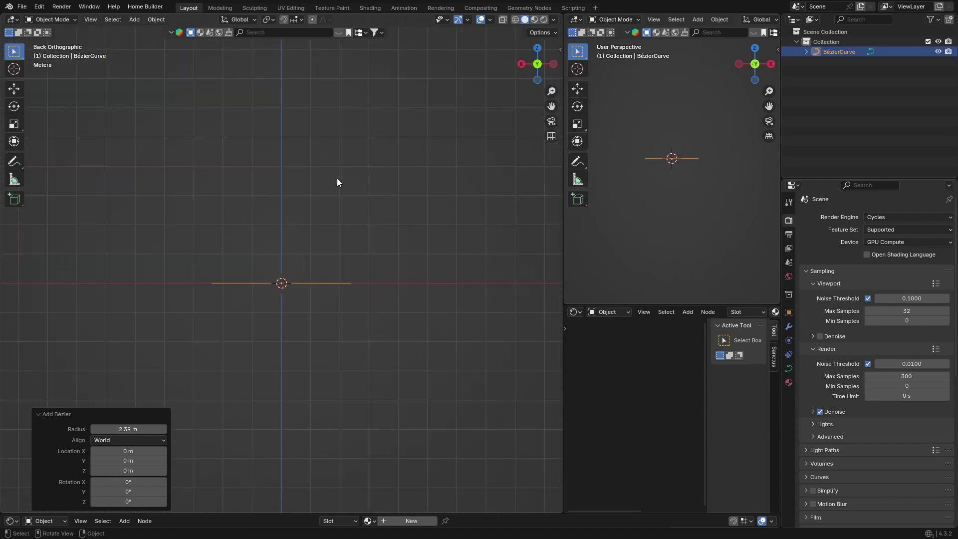
click(536, 64)
click(537, 49)
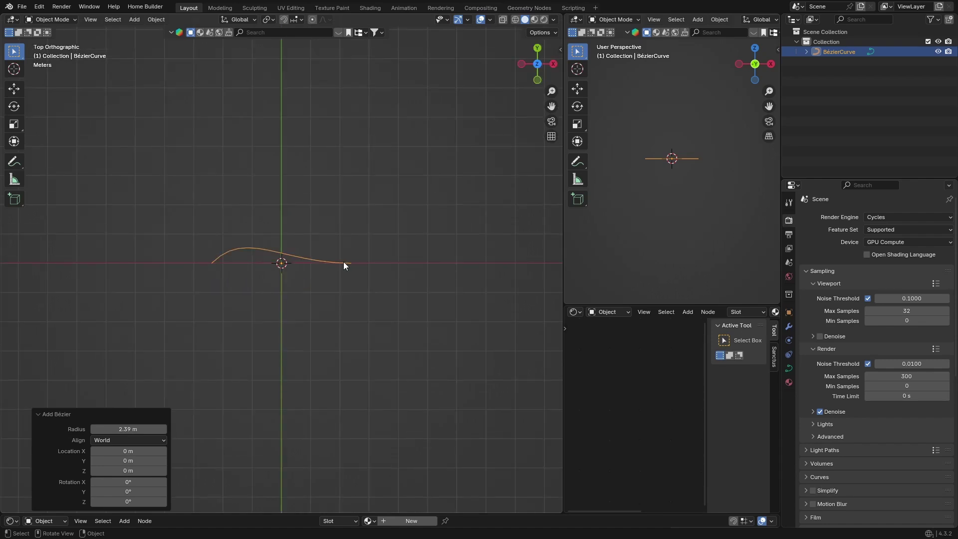
scroll(343, 262, up, 3)
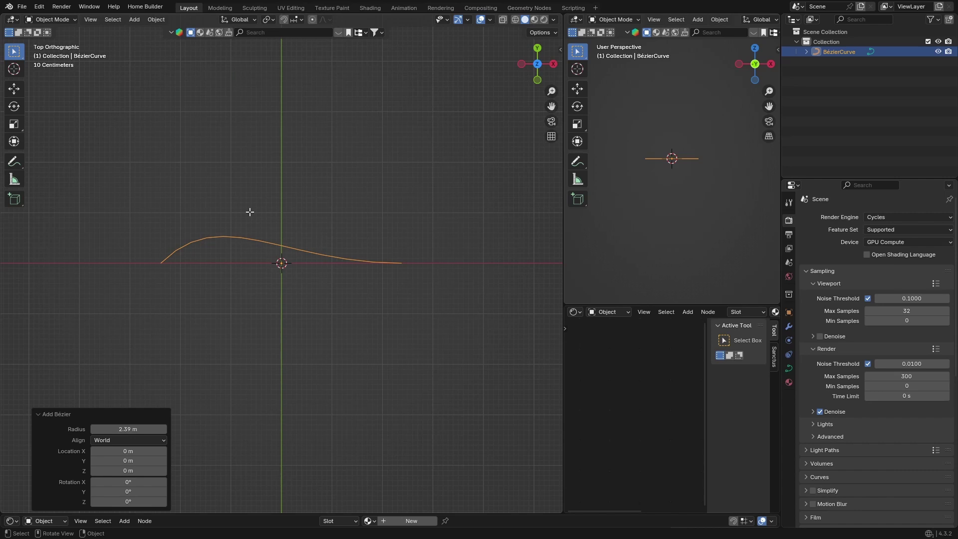
key(Tab)
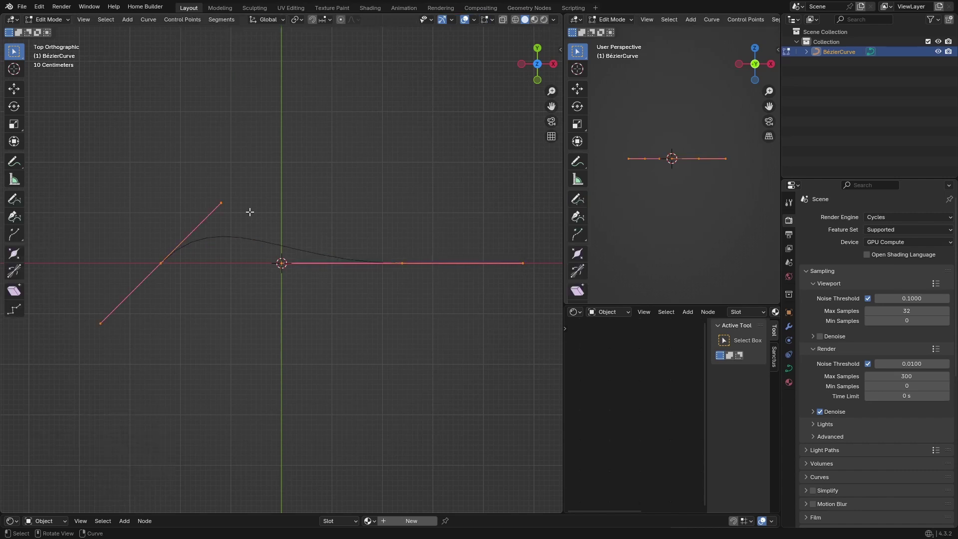
click(45, 20)
click(344, 170)
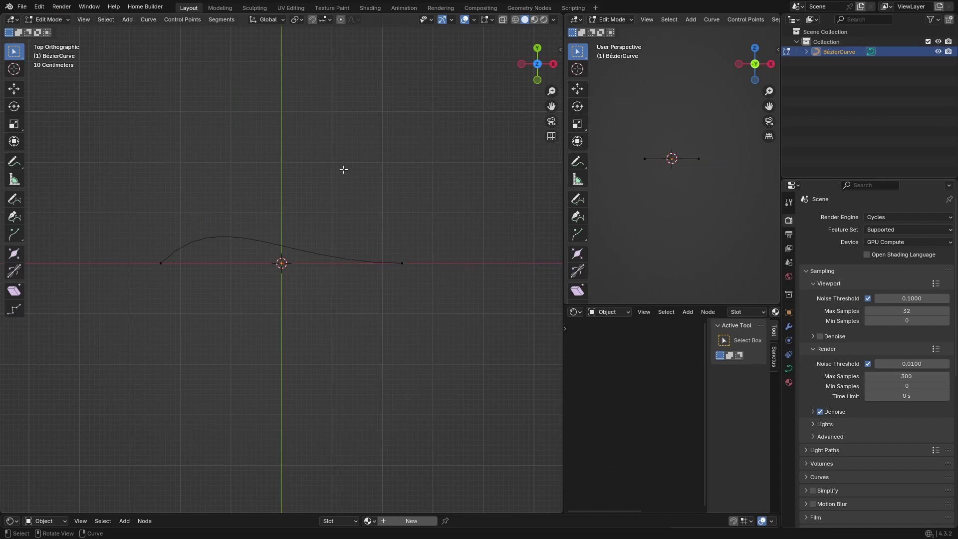
Move the curve's left end point slightly toward positive Y and its right end point about 0.43 m toward negative Y.
click(160, 265)
key(g)
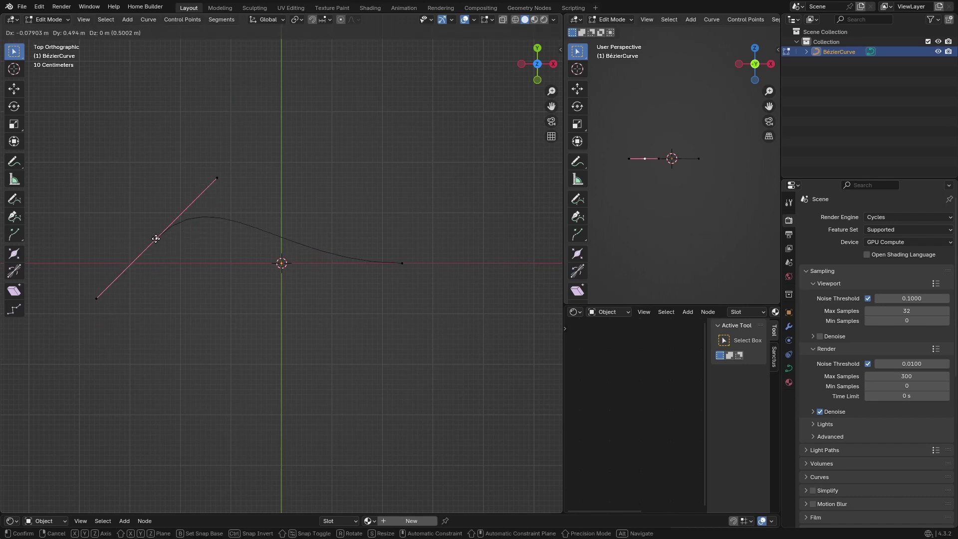
click(156, 250)
click(404, 265)
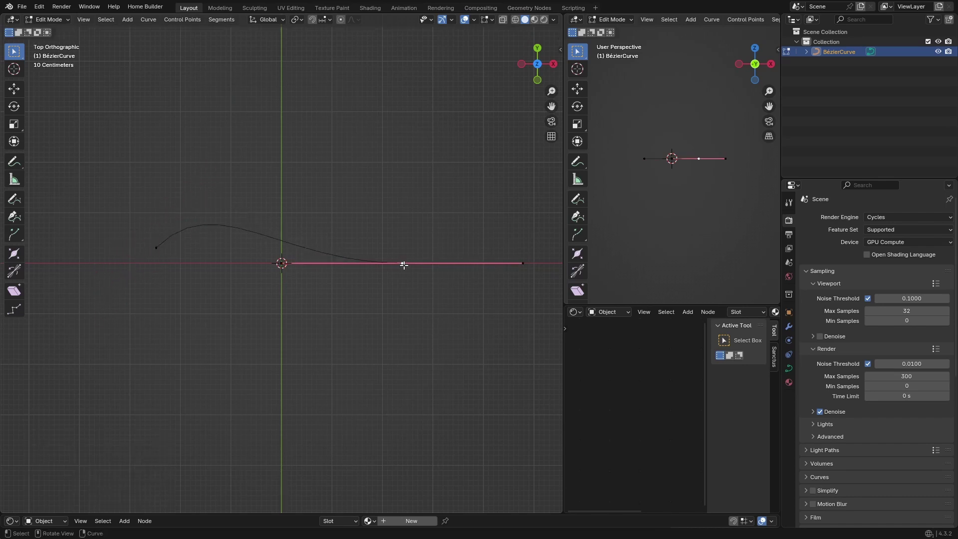
key(g)
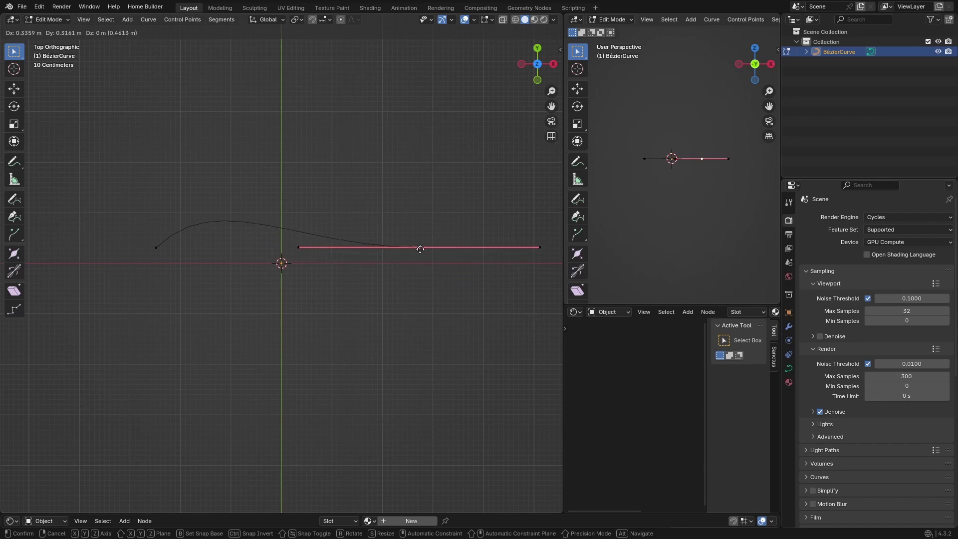
click(404, 287)
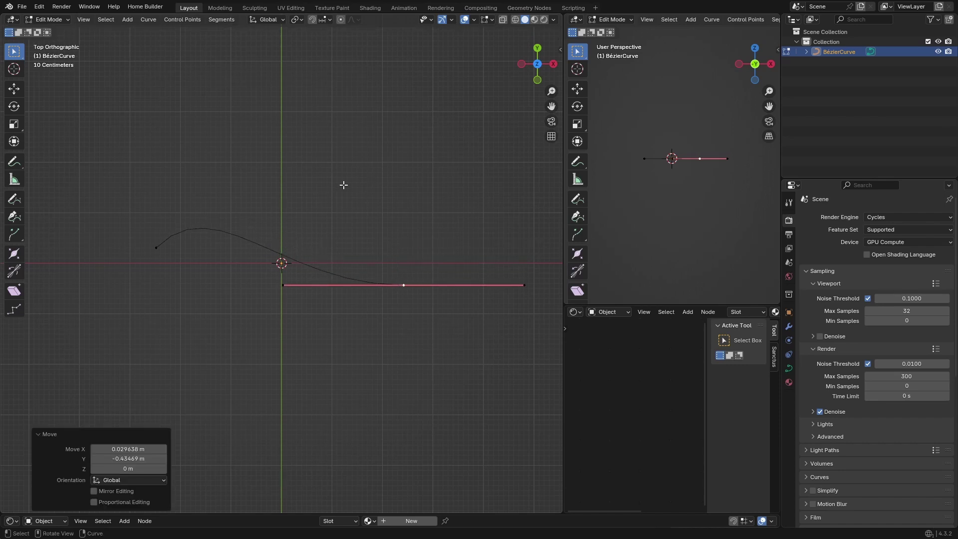
Rotate the handles of the curve's left end point by about 7.15° and those of the right end point by about 0.79°.
click(154, 246)
key(r)
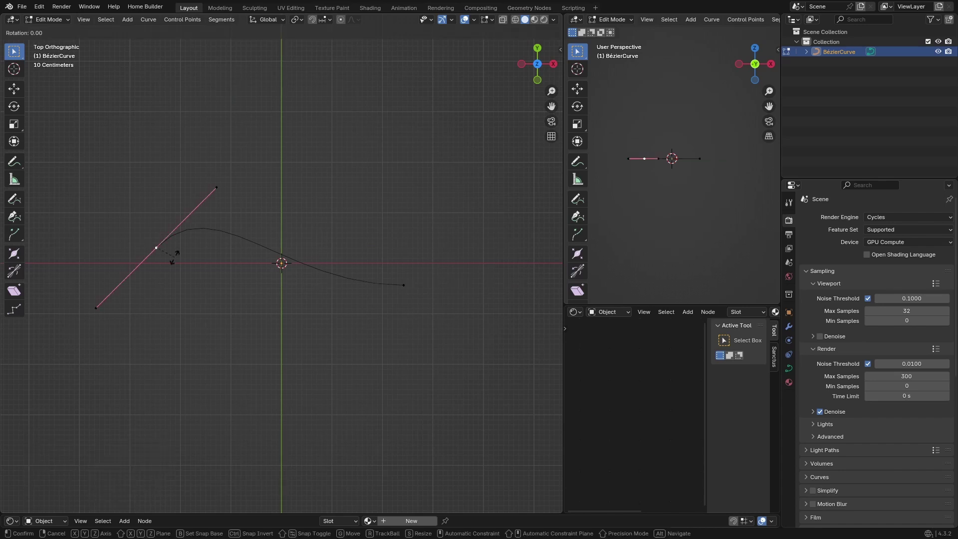
click(178, 252)
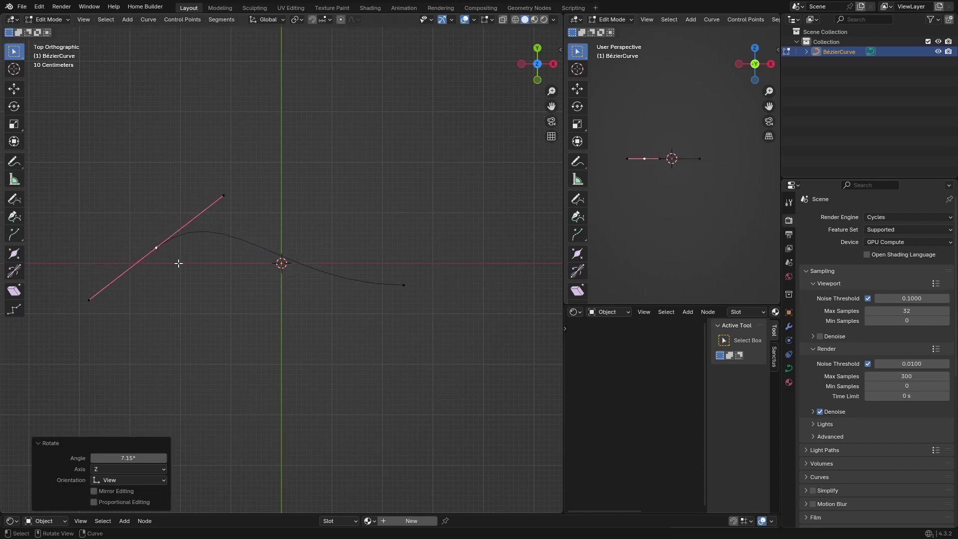
click(403, 285)
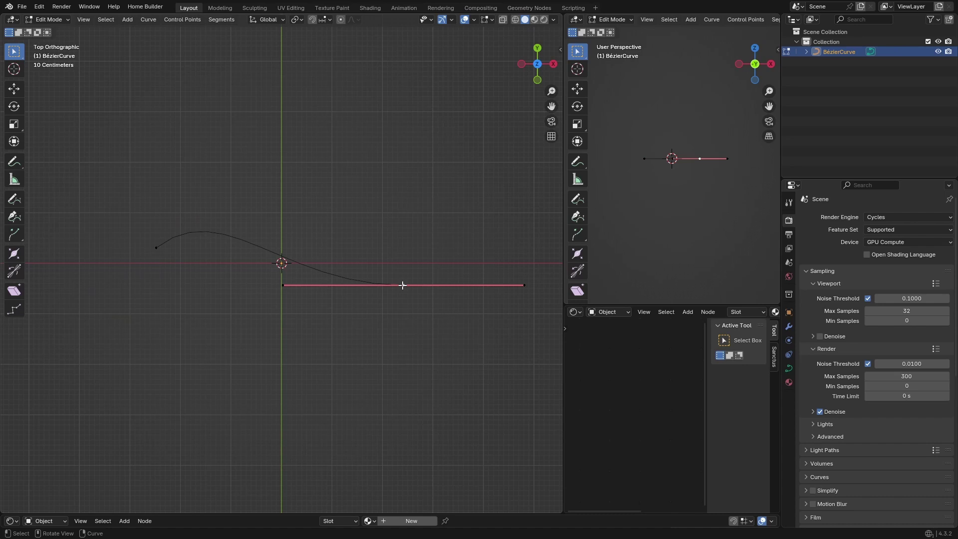
key(r)
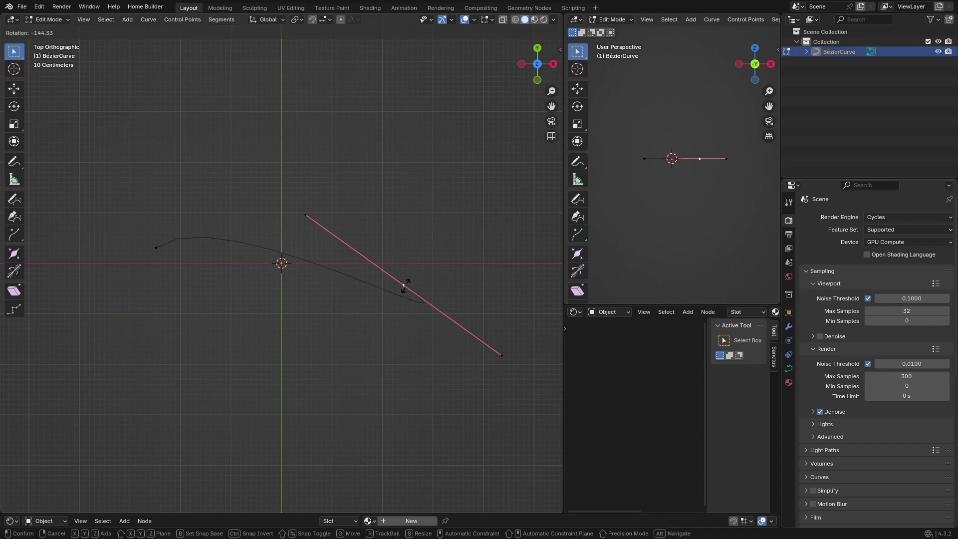
click(250, 226)
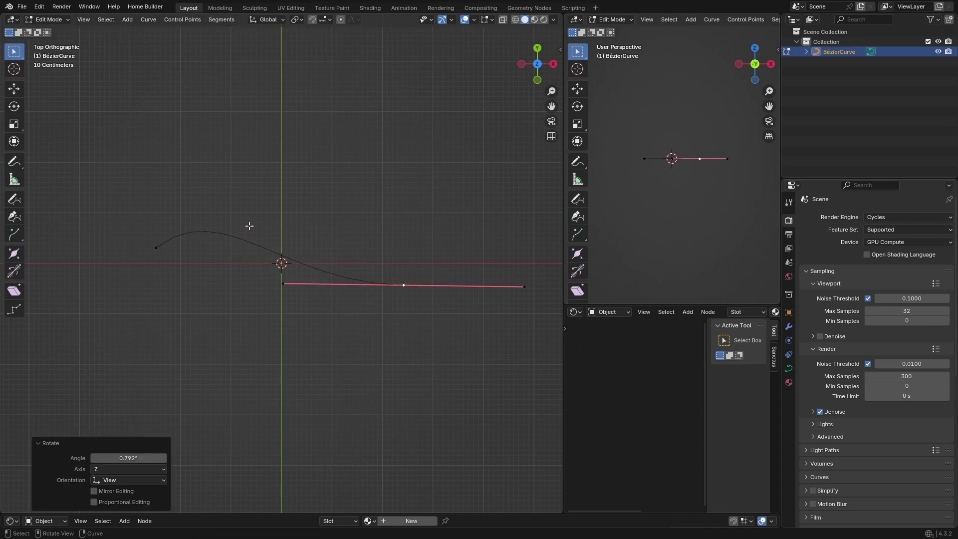
Extrude a new control point from the curve's right end, about 3.64 m along X and 0.91 m along Y.
scroll(377, 241, down, 2)
click(370, 237)
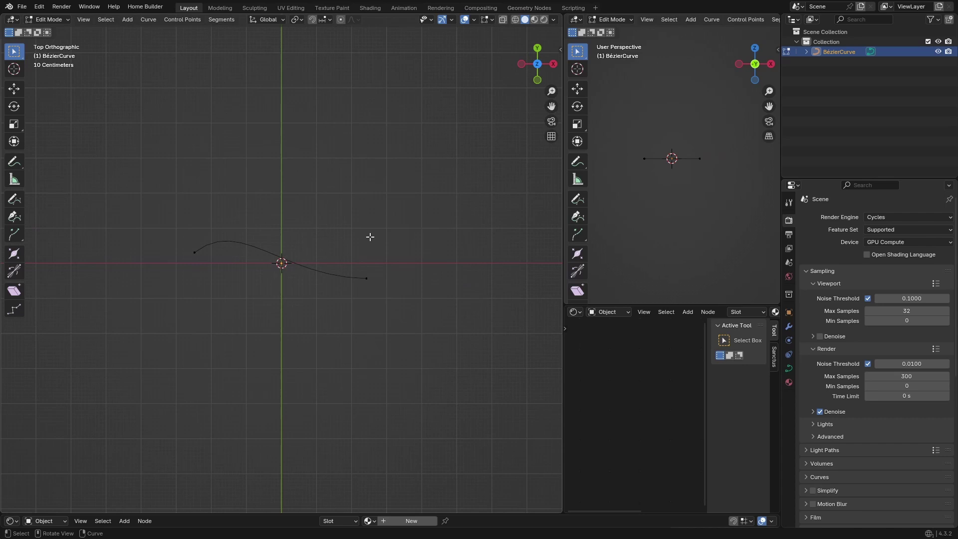
click(368, 279)
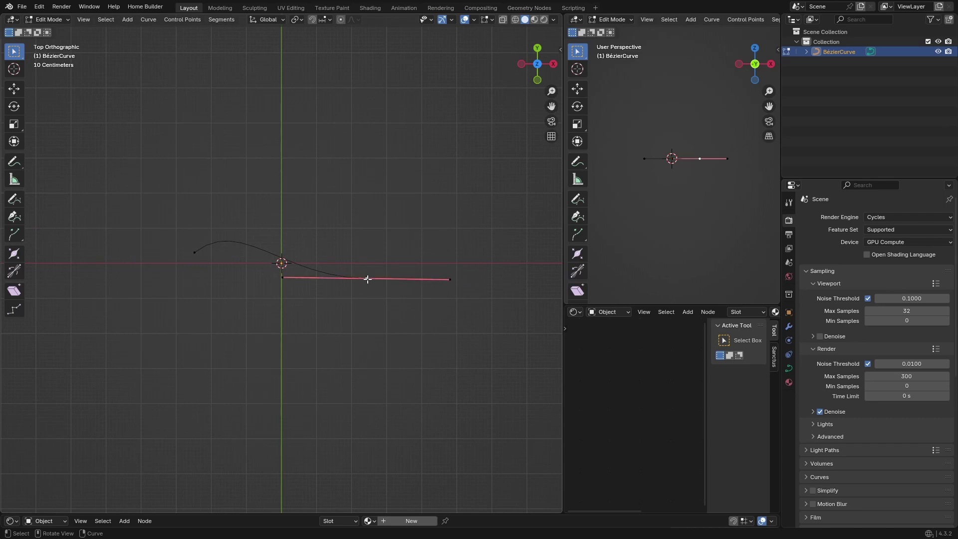
key(g)
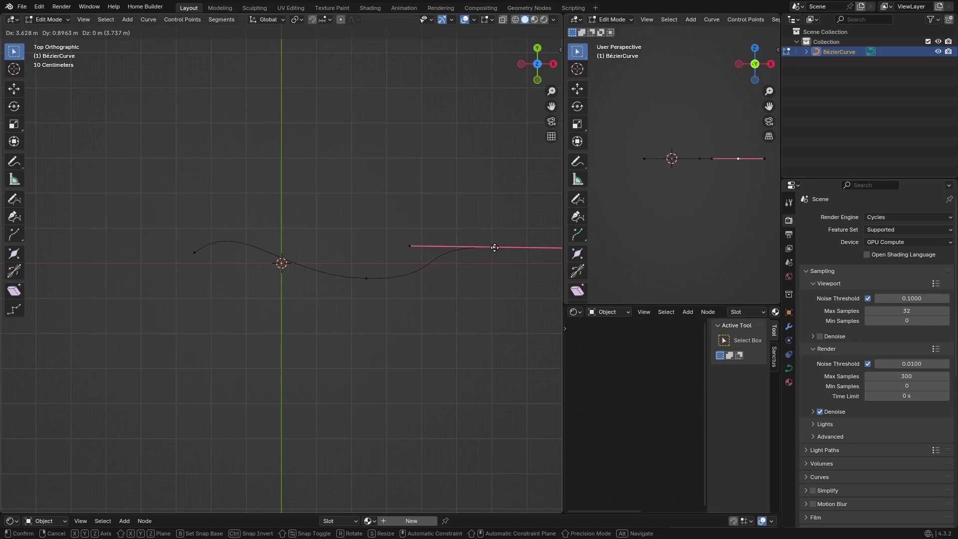
click(494, 247)
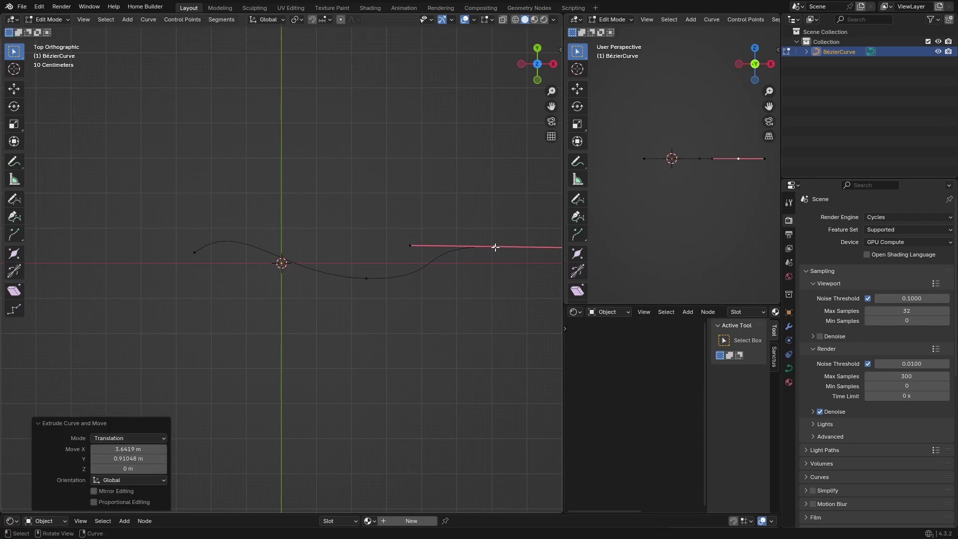
Extrude a new control point from the curve's left end, about -1.86 m along X and 1.25 m along Y.
click(194, 252)
key(e)
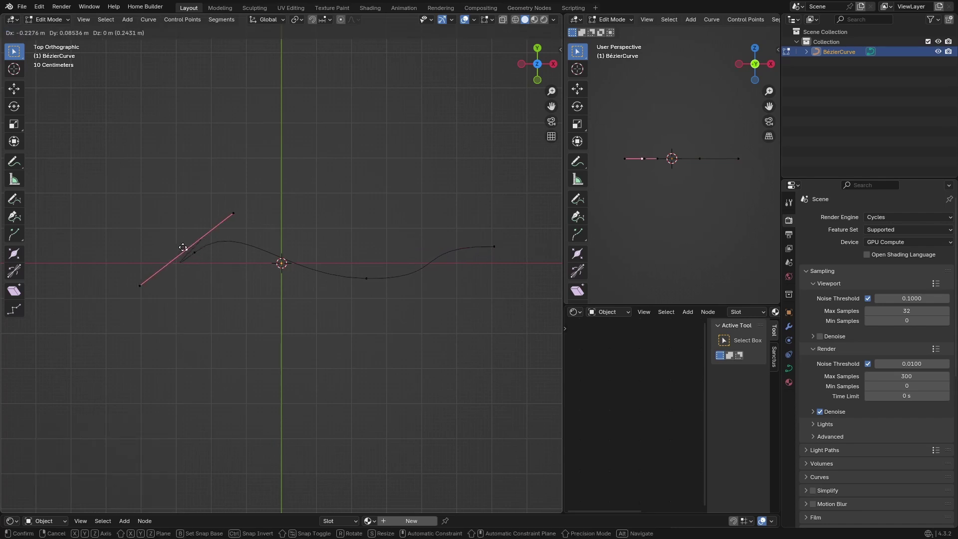
click(129, 209)
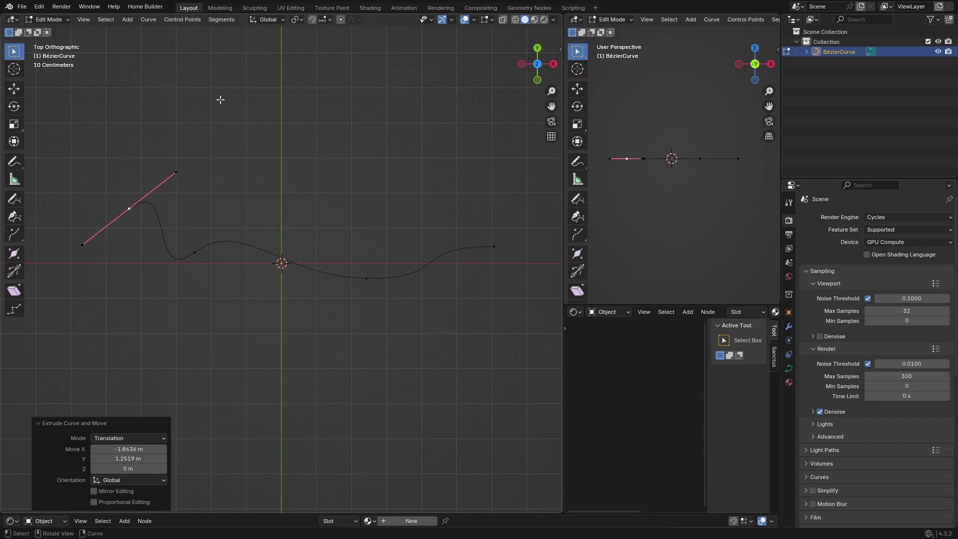
Move the second control point from the curve's left end about 0.44 m along X and 0.26 m along Y.
click(194, 253)
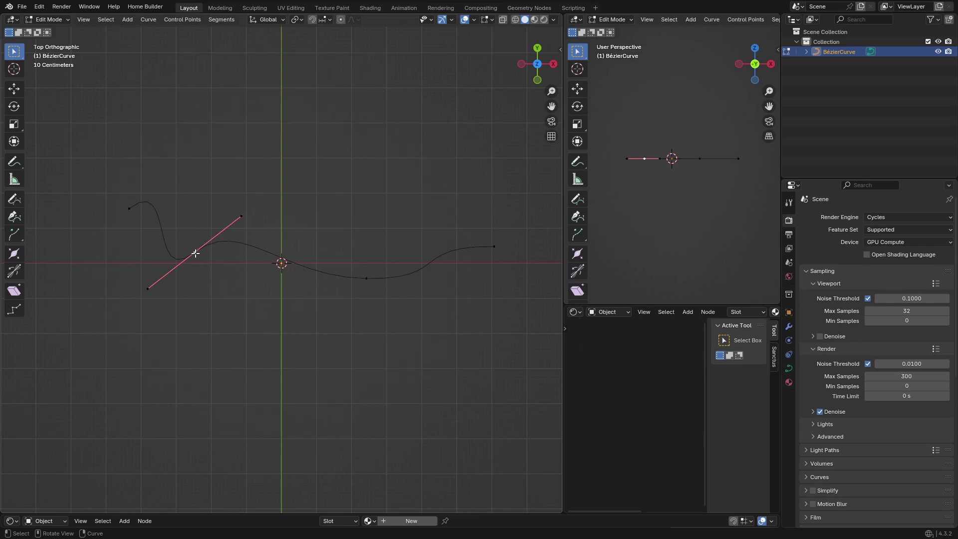
key(g)
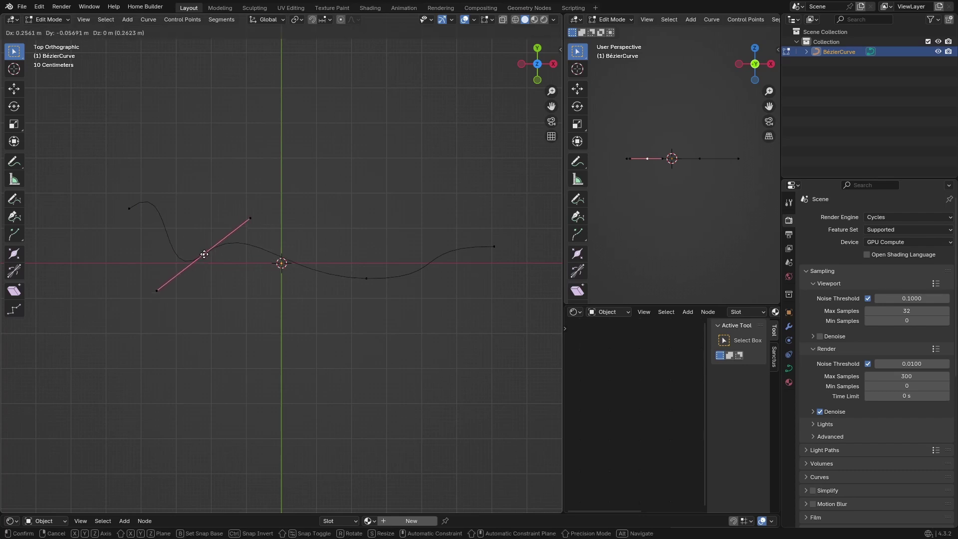
click(210, 244)
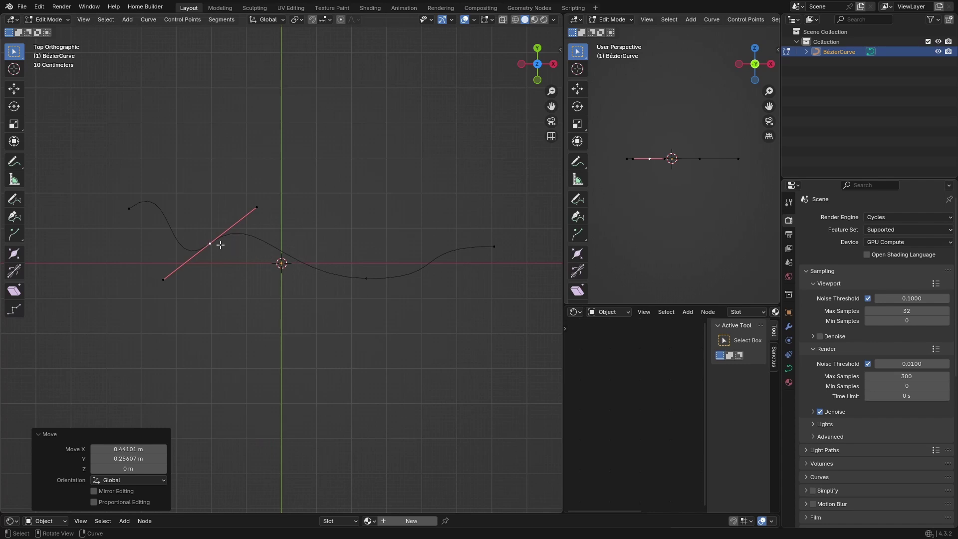
Subdivide the segment between the moved control point and the point in the right-hand valley with one cut.
shift+click(365, 277)
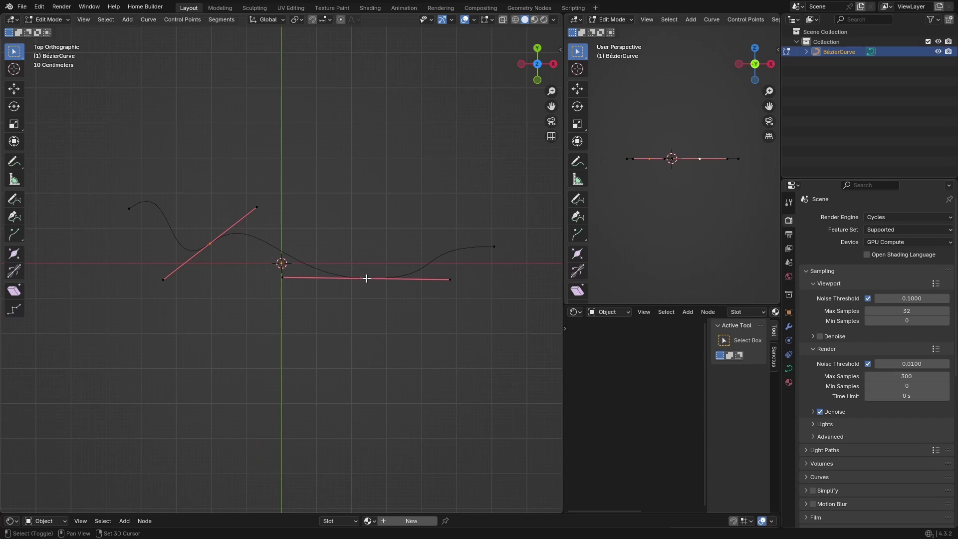
right_click(299, 262)
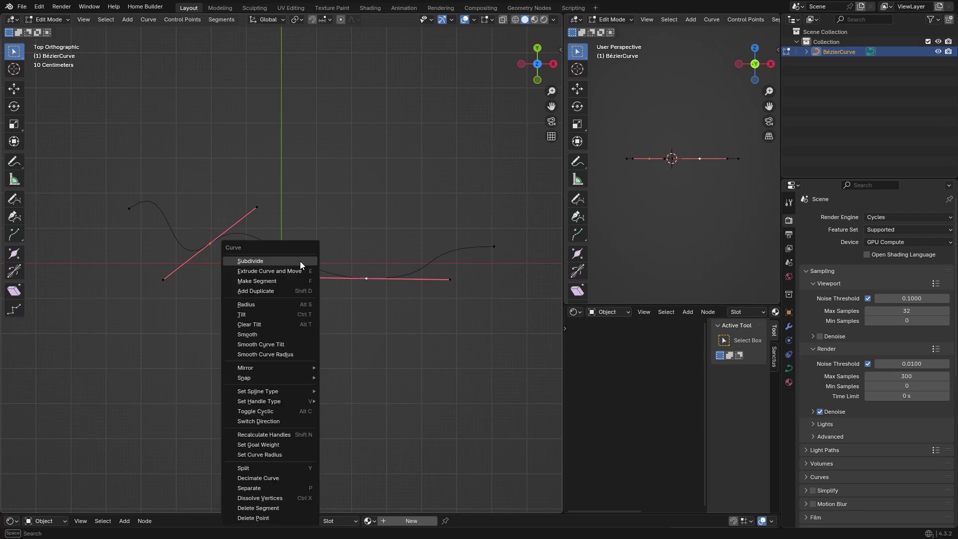
click(273, 261)
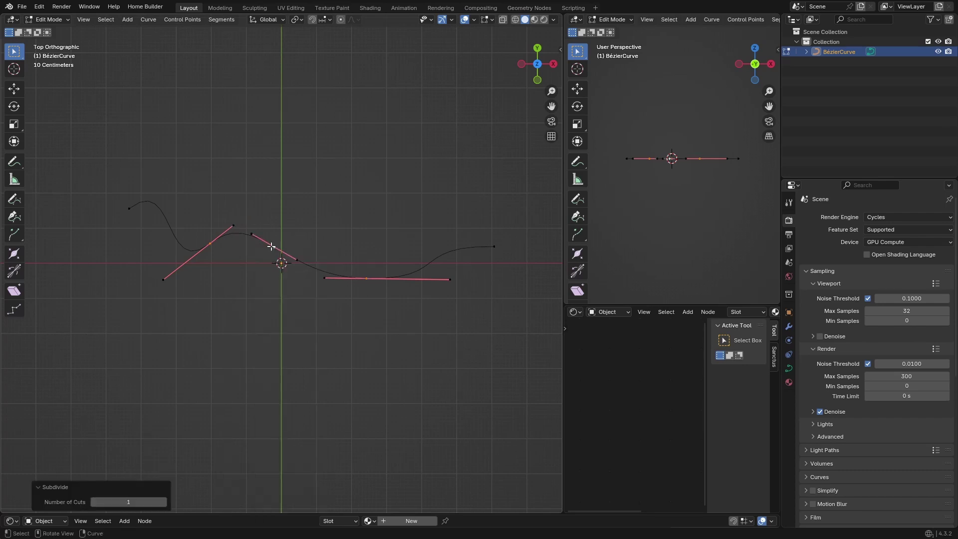
Nudge the subdivided segment's points slightly toward positive X, and move its new middle point further toward positive X and Y.
key(g)
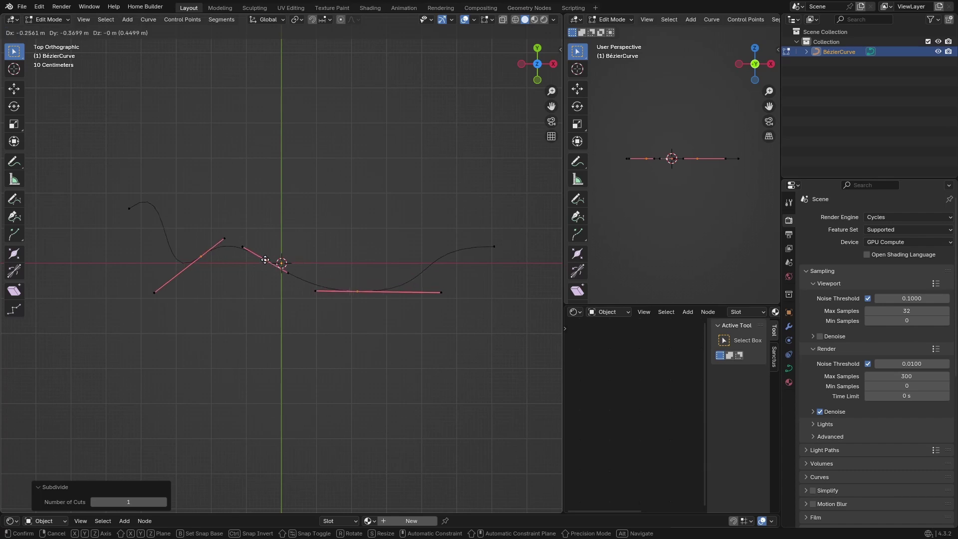
click(279, 248)
click(305, 228)
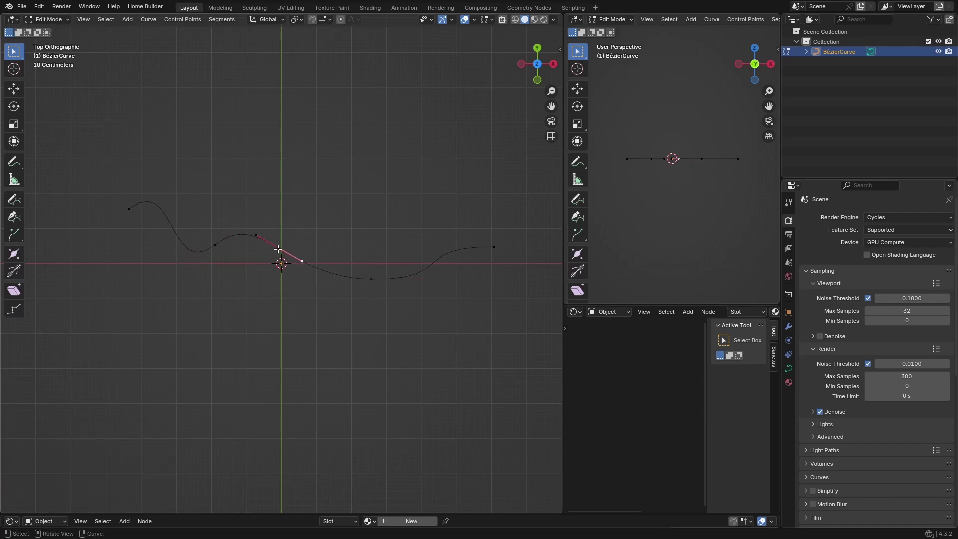
key(g)
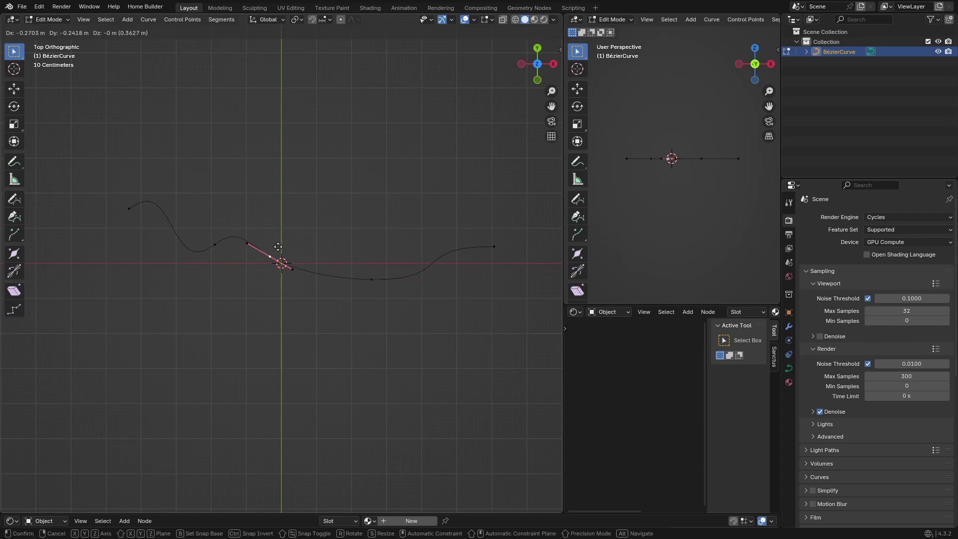
click(300, 234)
click(334, 196)
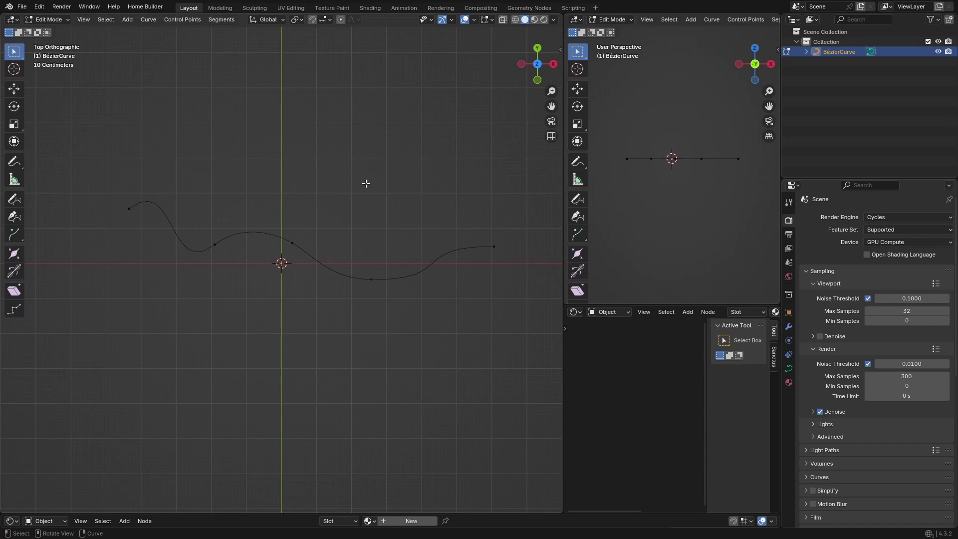
Switch the curve between Object Mode and Edit Mode, ending in Object Mode.
key(Tab)
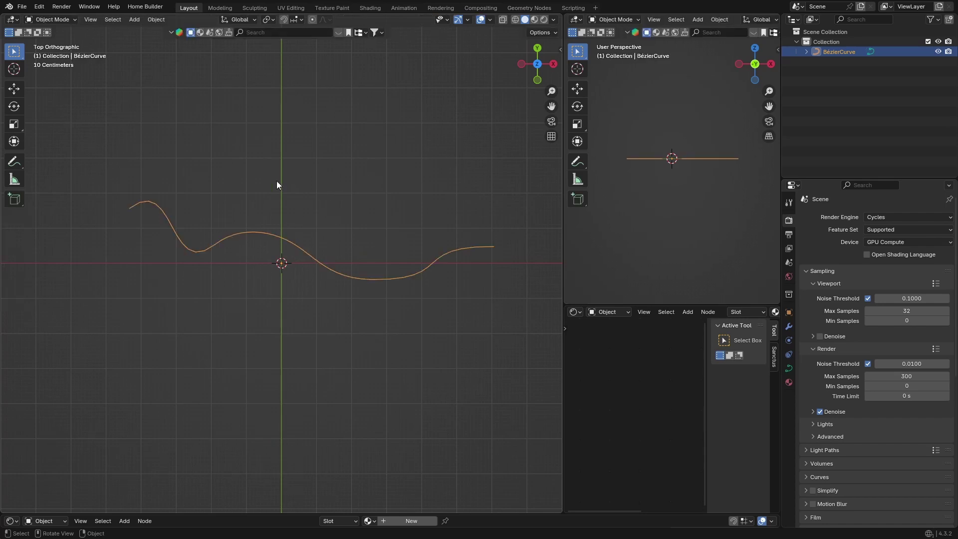
click(50, 19)
click(52, 20)
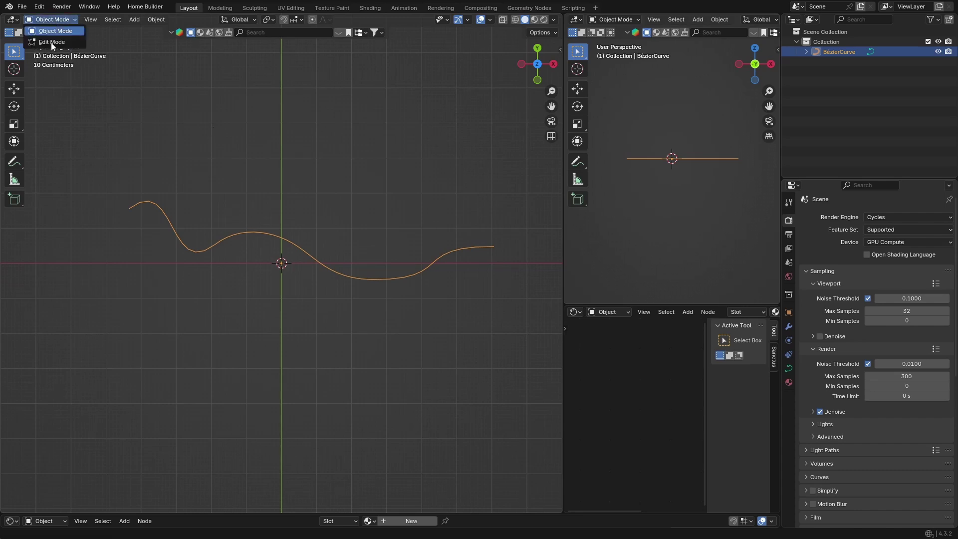
click(51, 44)
click(53, 19)
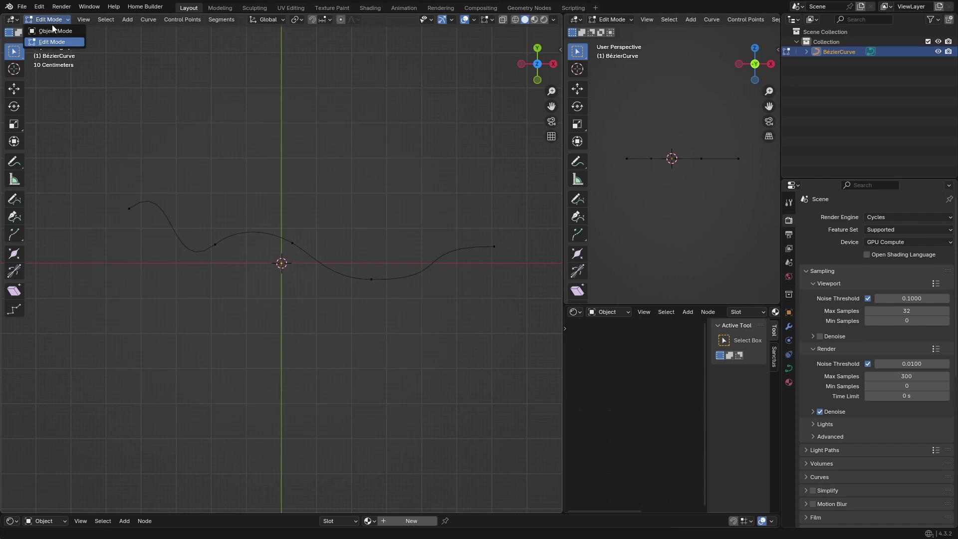
click(56, 31)
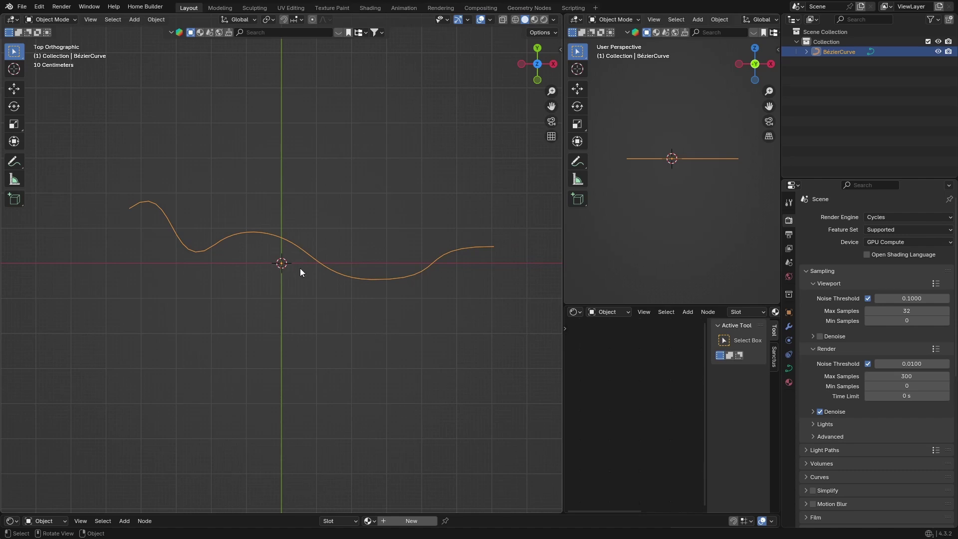
Give the curve thickness with a Round bevel depth of 0.09 m in its geometry settings.
scroll(390, 305, up, 1)
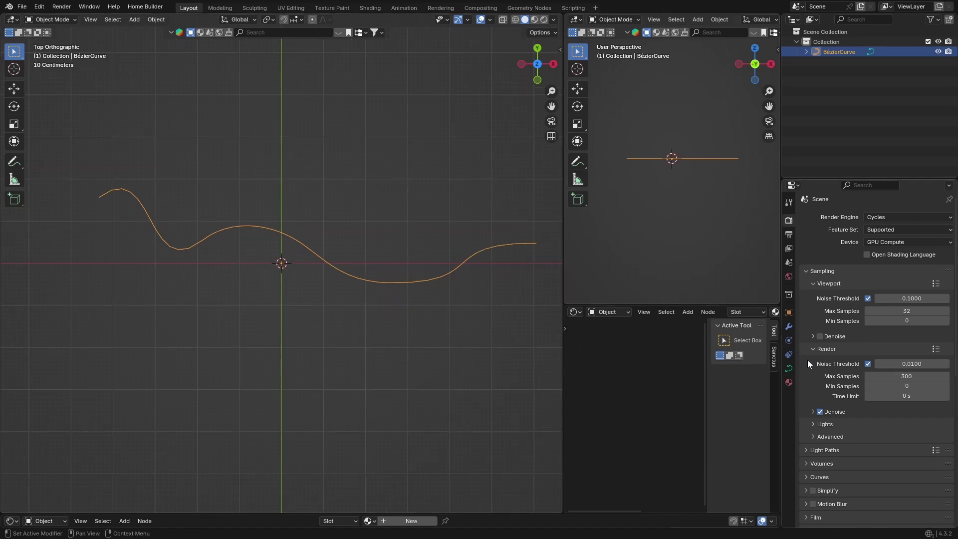
click(789, 370)
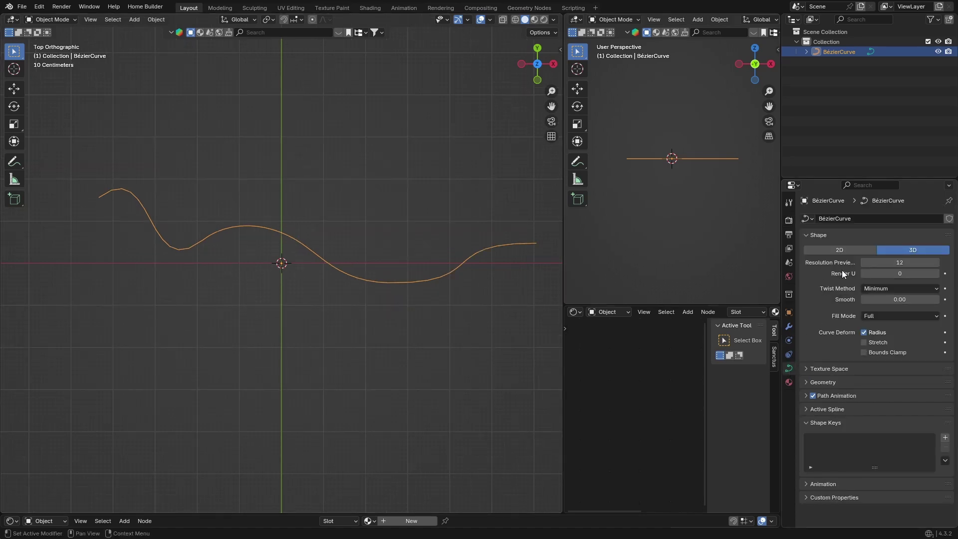
click(805, 382)
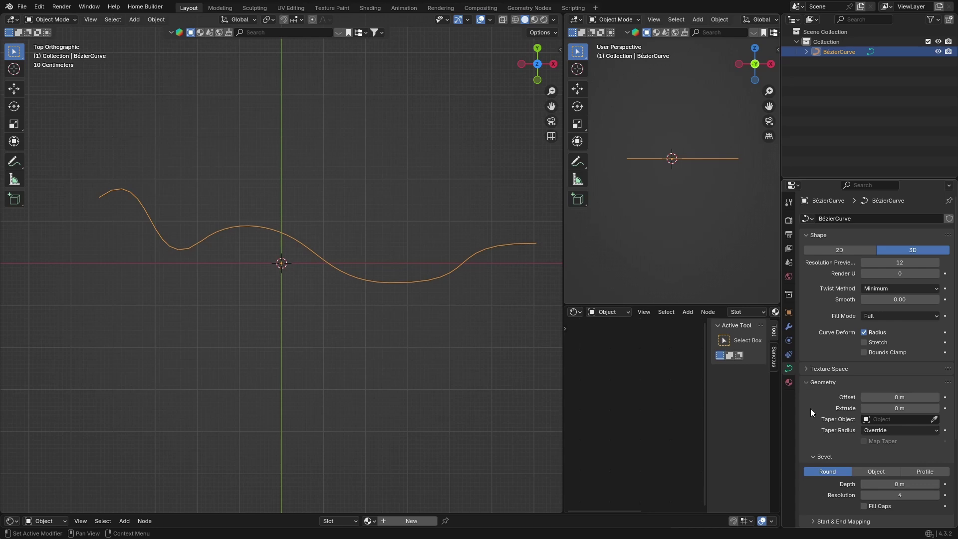
scroll(818, 398, down, 2)
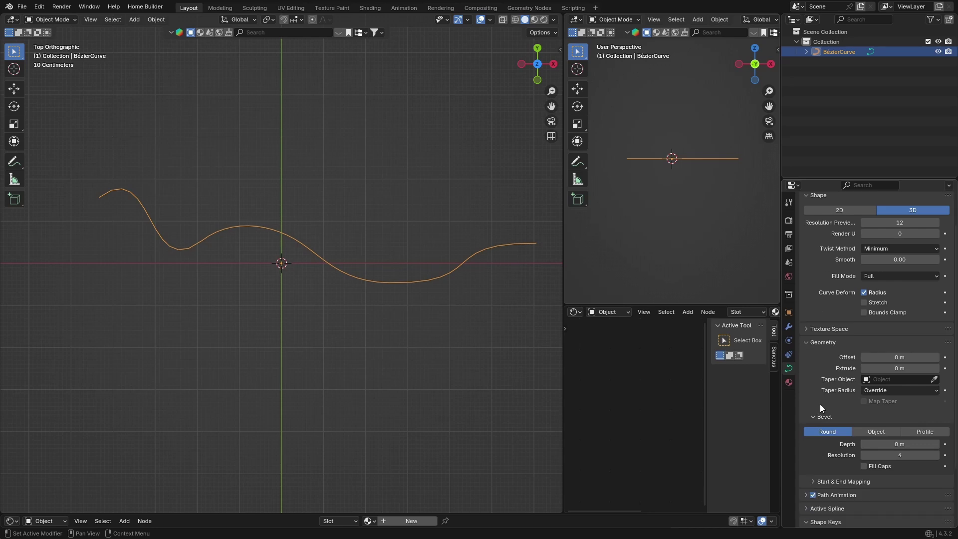
drag(887, 443, 931, 443)
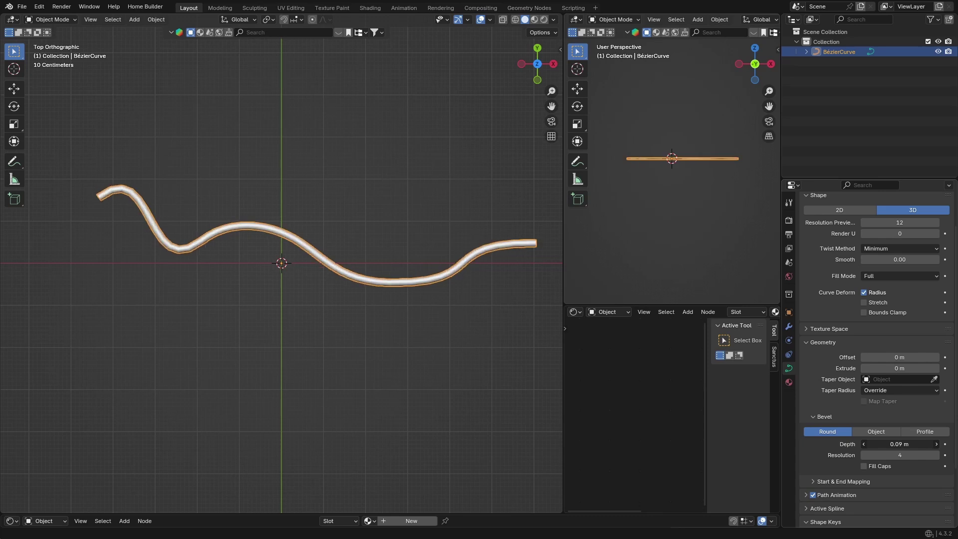
middle_drag(494, 266, 443, 150)
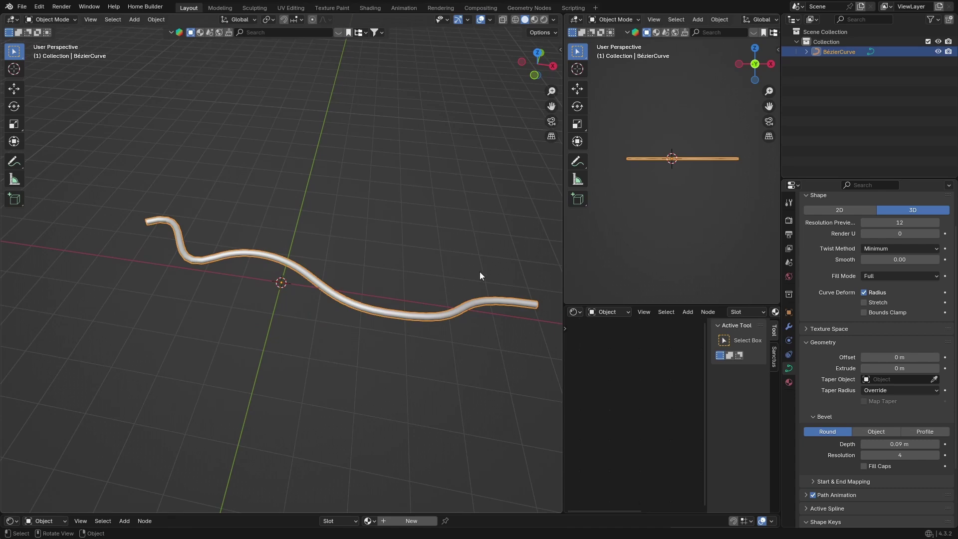
Set the curve's geometry offset to 0.02 m, and try an extrude of 0.18 m before resetting it to 0.
mouse_move(899, 357)
mouse_down()
mouse_move(889, 358)
mouse_move(904, 370)
mouse_up()
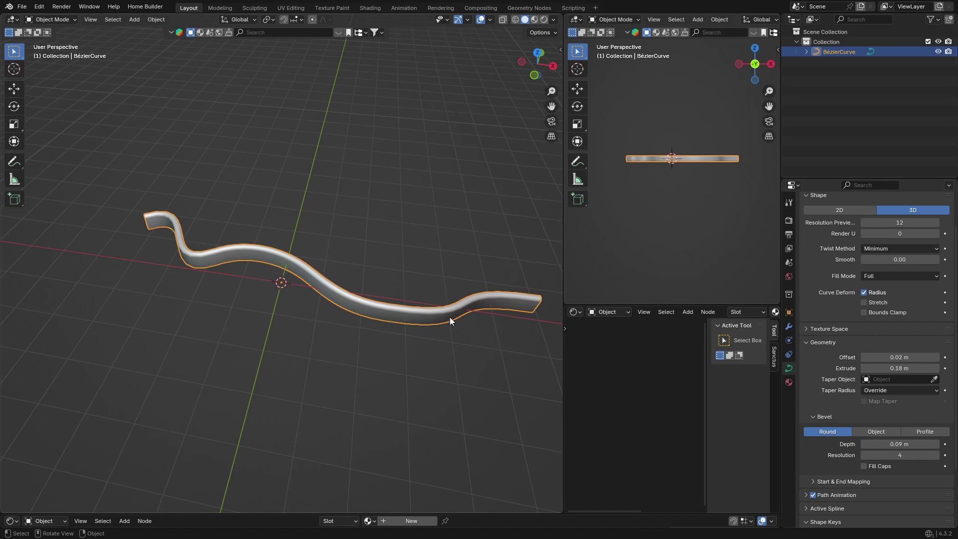
double_click(877, 368)
key(BackSpace)
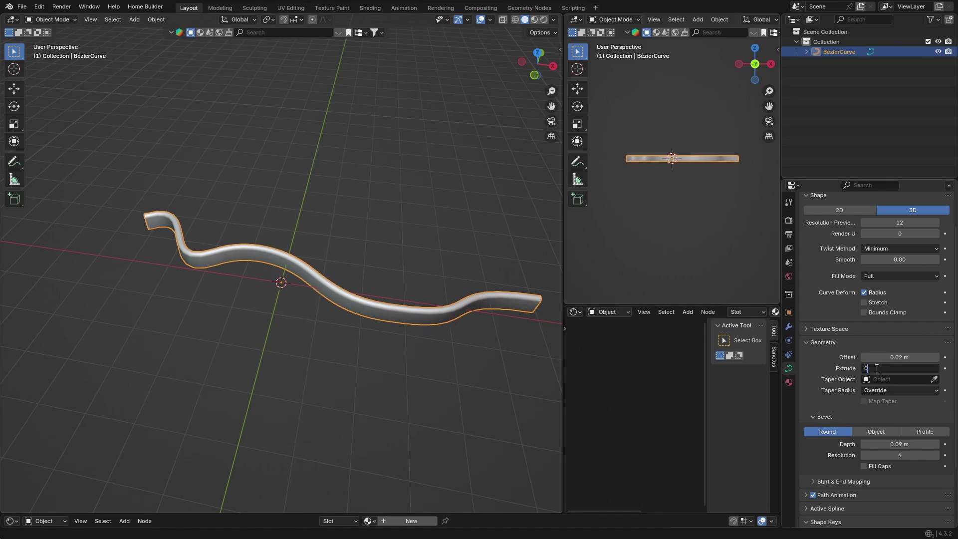
text(0)
key(Return)
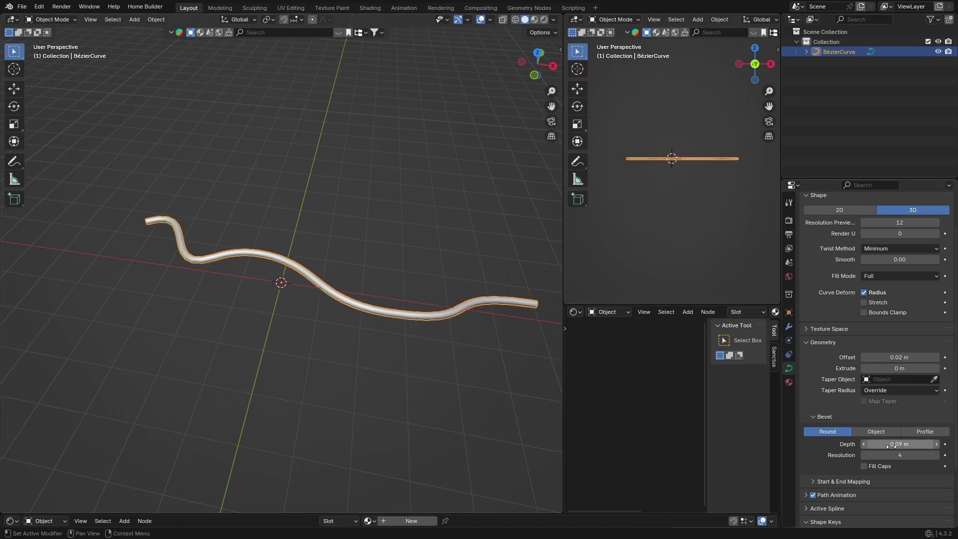
Set the curve's bevel depth to 0.07 m and deselect the curve.
mouse_move(892, 445)
mouse_down()
mouse_move(943, 444)
mouse_move(891, 444)
mouse_up()
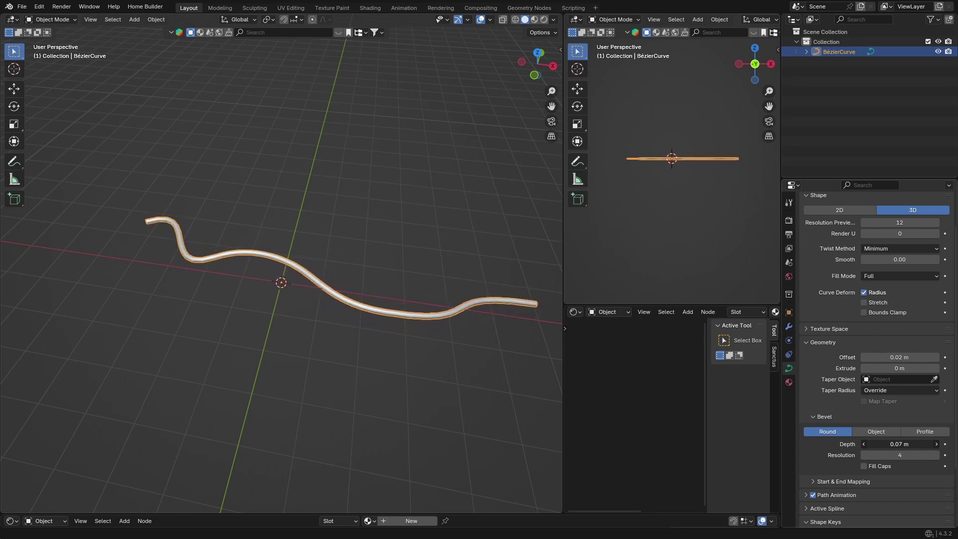
click(382, 361)
Try Fill Caps on the open end of the curve's tube and turn the option off again.
mouse_move(472, 369)
middle_down()
mouse_move(329, 286)
mouse_move(364, 302)
mouse_move(355, 313)
mouse_move(371, 327)
mouse_move(418, 340)
mouse_move(477, 337)
middle_up()
mouse_move(456, 300)
middle_down()
mouse_move(340, 269)
mouse_move(364, 330)
mouse_move(411, 358)
mouse_move(400, 345)
mouse_move(405, 352)
middle_up()
scroll(405, 352, down, 1)
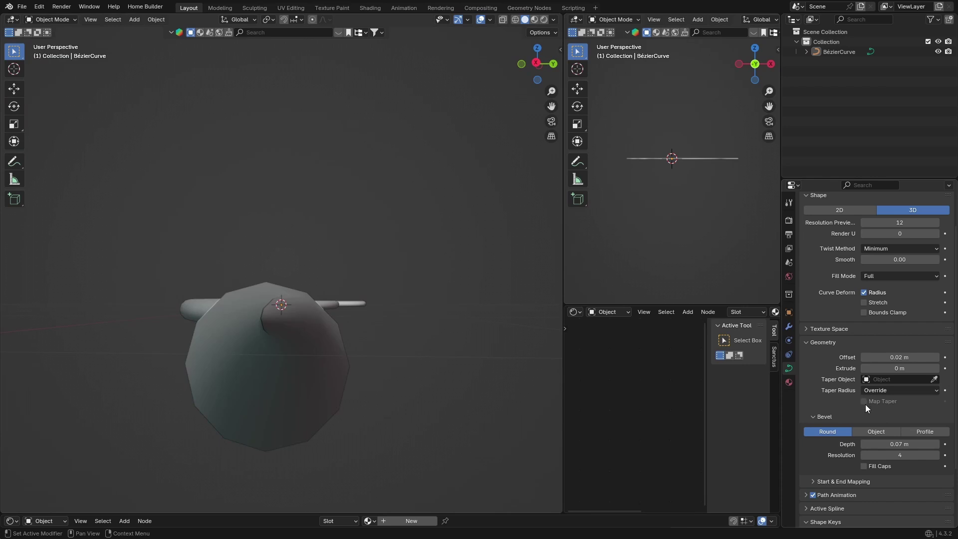
click(863, 467)
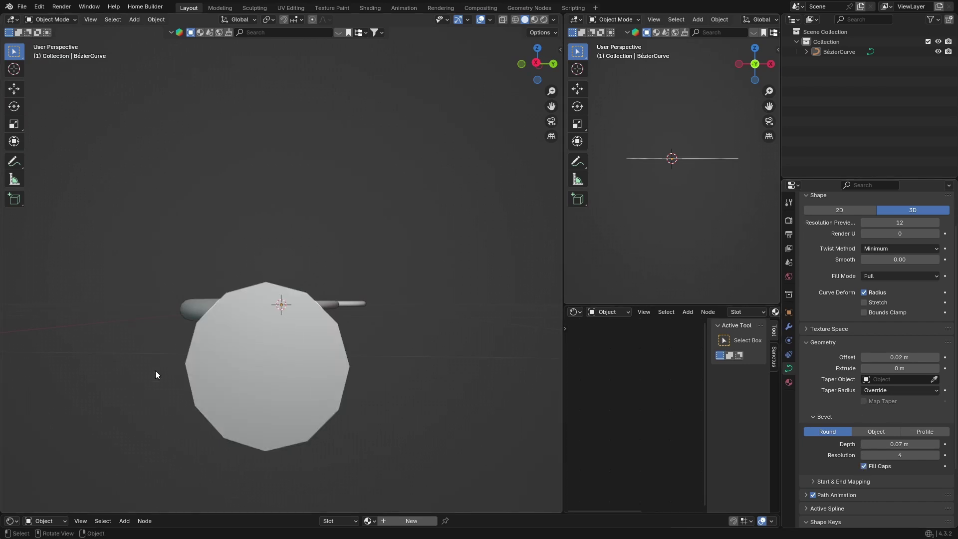
middle_drag(156, 375, 435, 376)
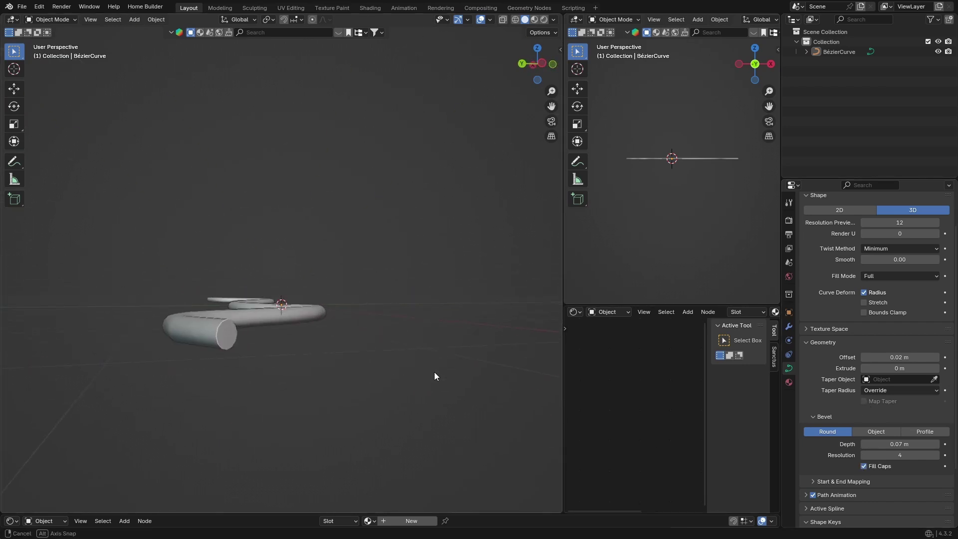
click(865, 467)
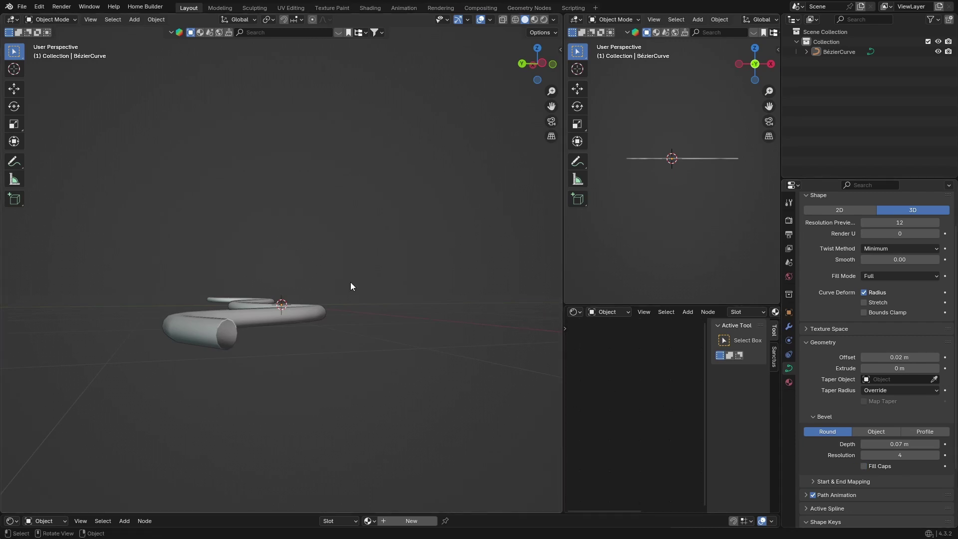
Change the curve's bevel type to Profile and bring up its profile graph.
scroll(824, 361, up, 1)
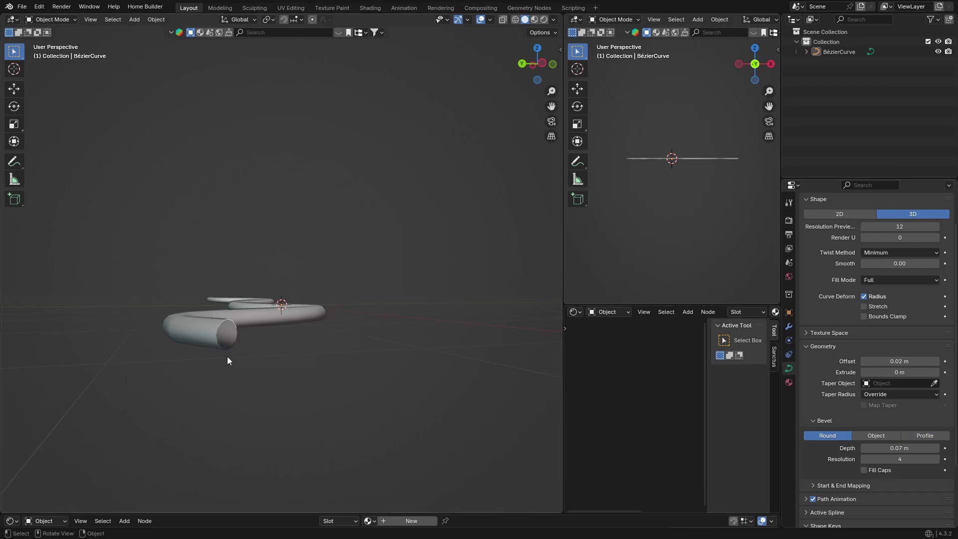
click(923, 437)
scroll(839, 435, down, 3)
scroll(839, 435, down, 3)
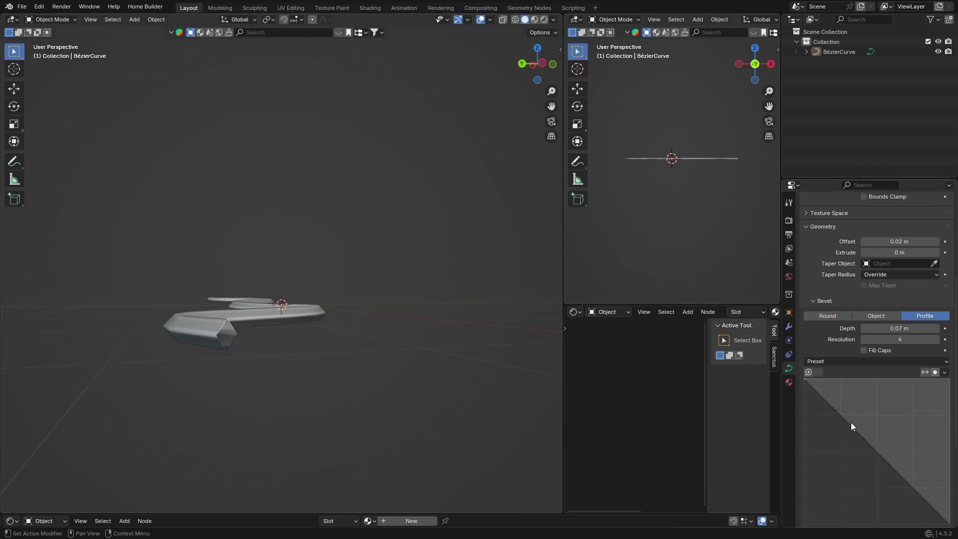
Add a point to the bevel profile, pull it well below the diagonal, and move it back close to the diagonal.
drag(851, 426, 842, 445)
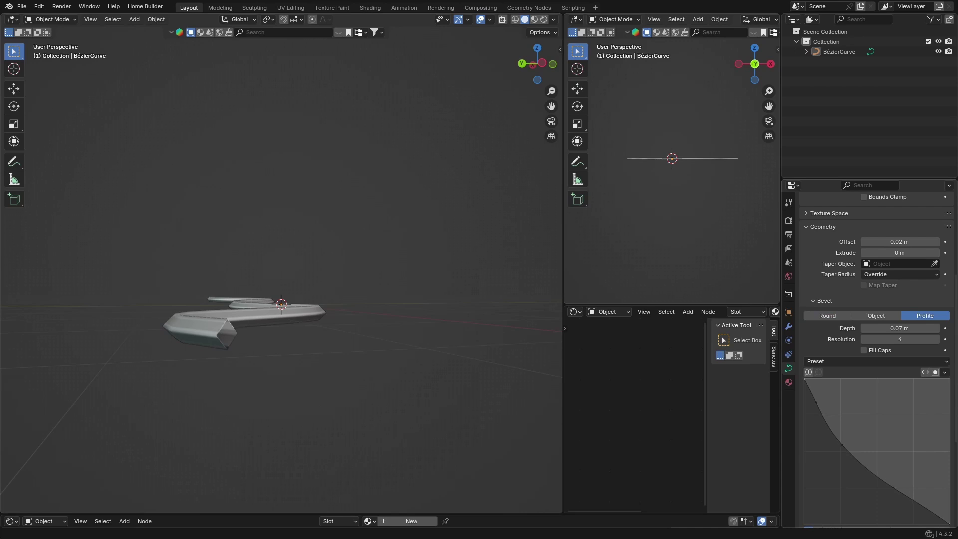
mouse_move(256, 350)
middle_down()
mouse_move(246, 372)
mouse_move(265, 367)
mouse_move(271, 352)
mouse_move(261, 349)
middle_up()
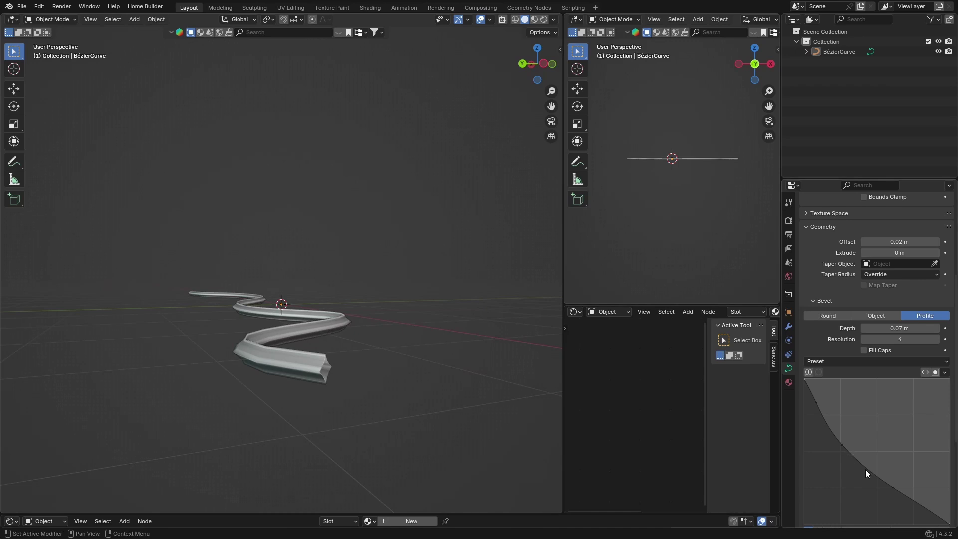
drag(843, 453, 863, 439)
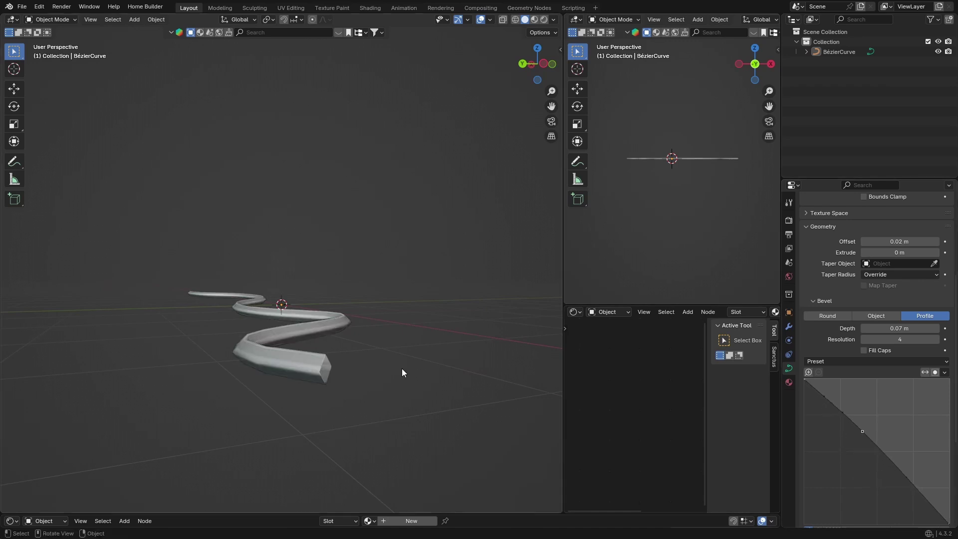
Undo the bevel profile point edits and the bevel type change, going back to the curve's Round bevel.
click(39, 9)
click(38, 18)
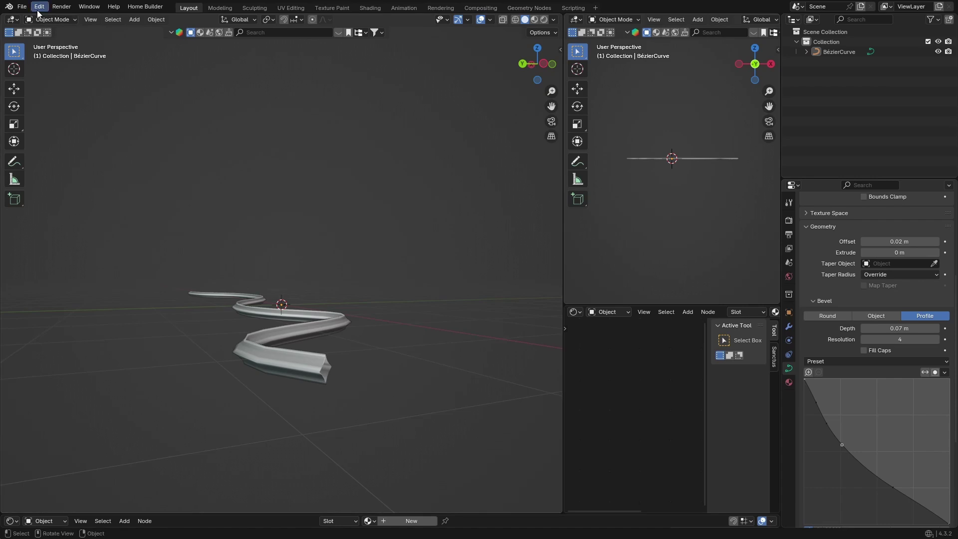
click(37, 9)
click(37, 17)
click(38, 9)
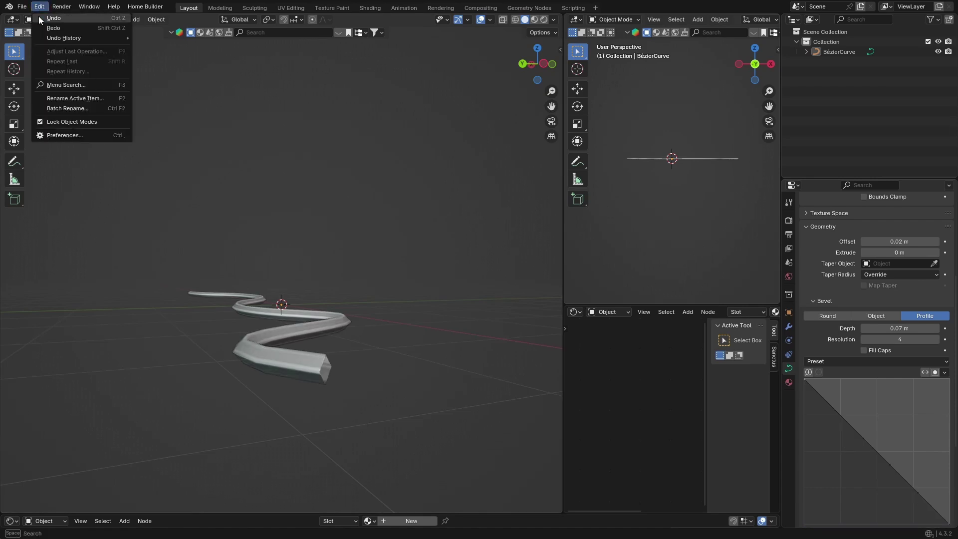
click(38, 17)
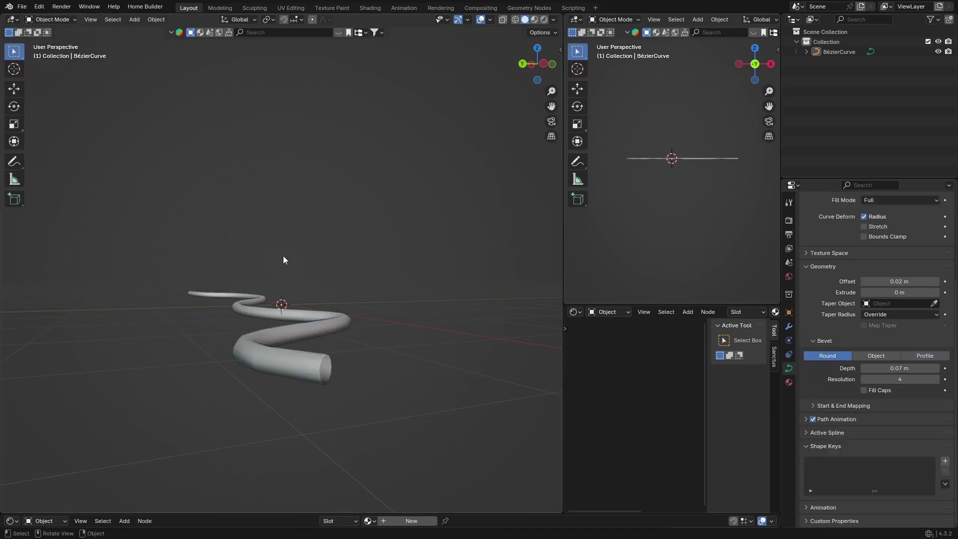
mouse_move(335, 280)
middle_down()
mouse_move(293, 286)
mouse_move(336, 278)
middle_up()
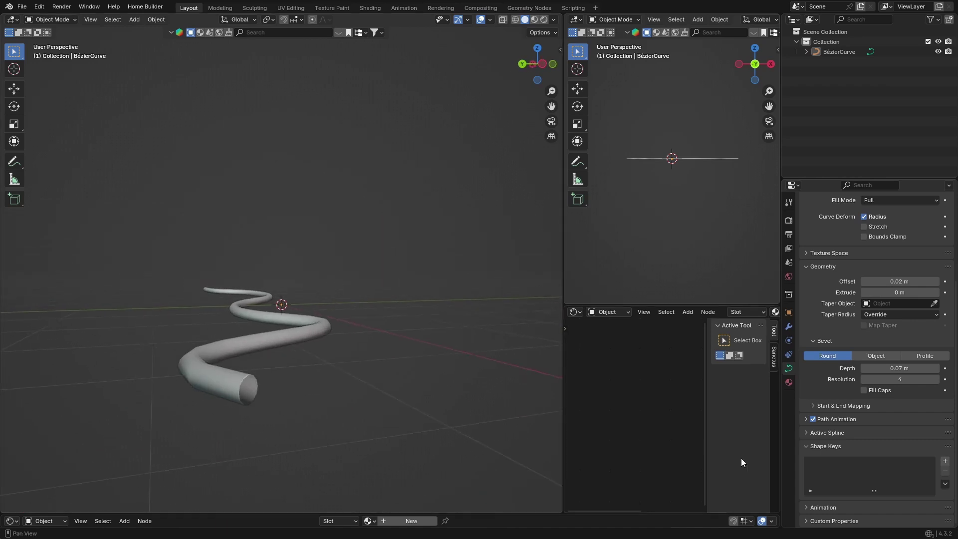
Try the Profile and Object bevel types on the curve and set it back to Round.
click(915, 359)
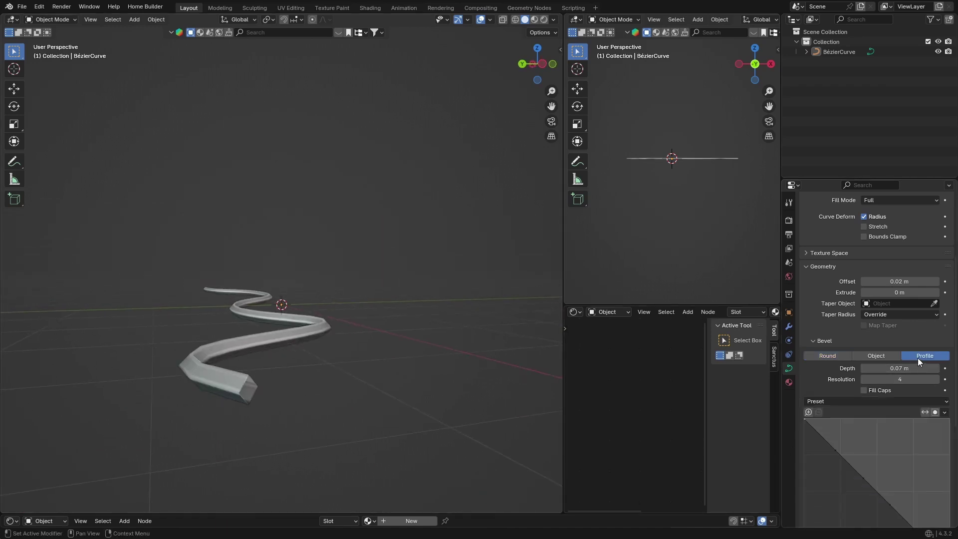
click(874, 357)
click(826, 367)
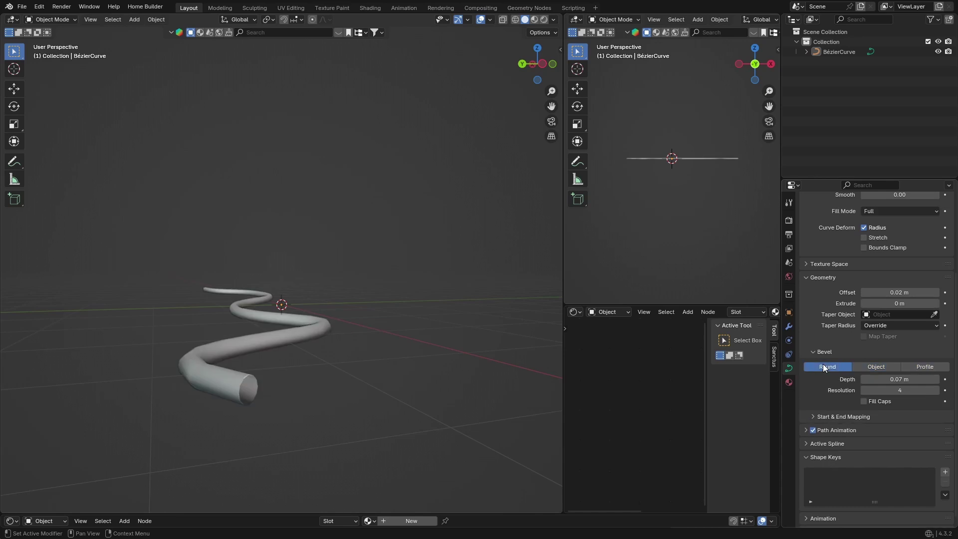
Add a Bézier circle at the origin and move it about 2.17 m up along Z, above the curve.
key(shift+a)
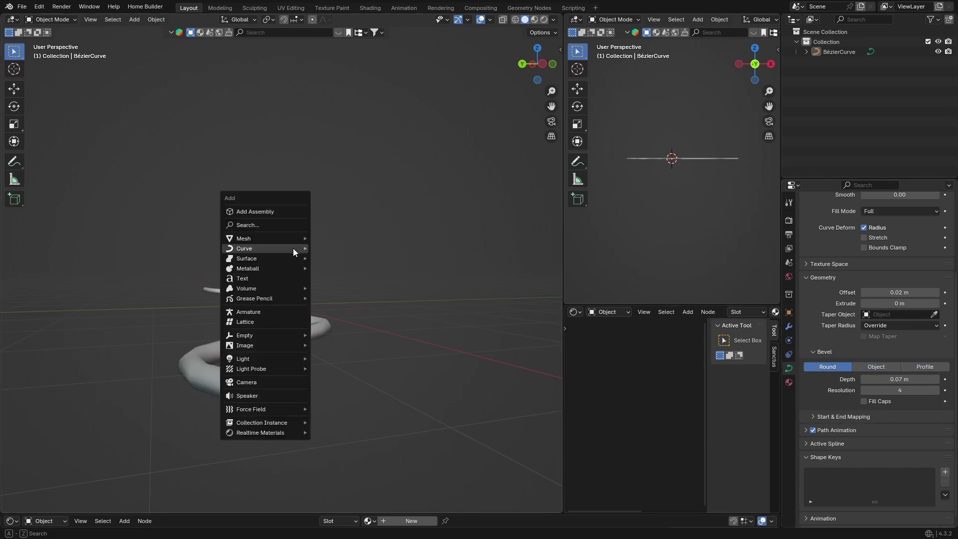
mouse_move(271, 251)
click(352, 258)
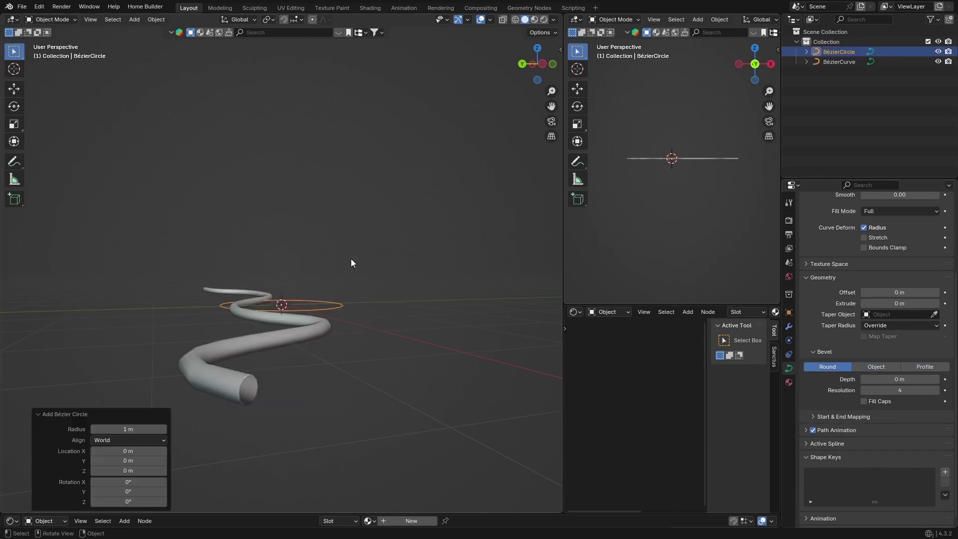
click(539, 65)
key(g)
middle_drag(230, 300, 255, 169)
click(255, 169)
middle_drag(227, 207, 303, 253)
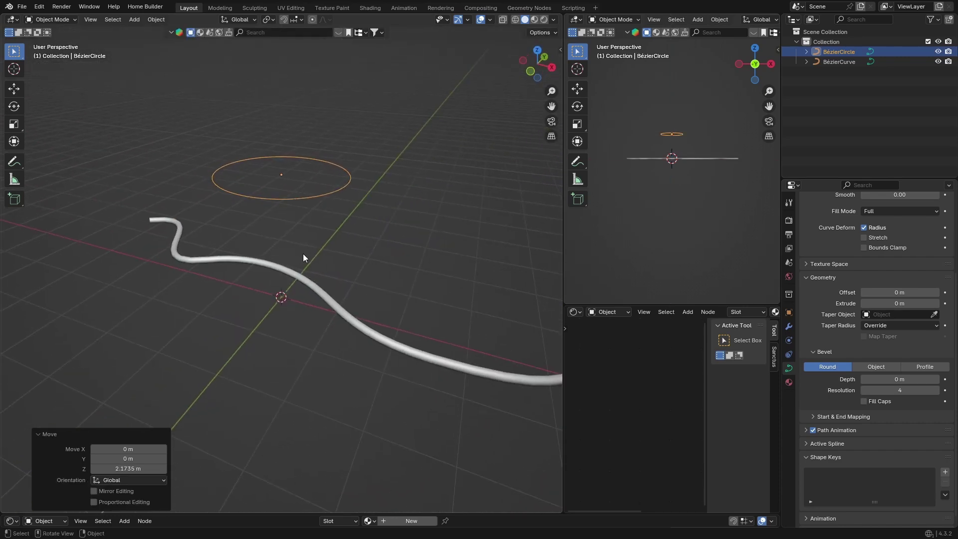
Set the Bézier circle's bevel type to Object and shift all its control points slightly in Edit Mode.
click(876, 364)
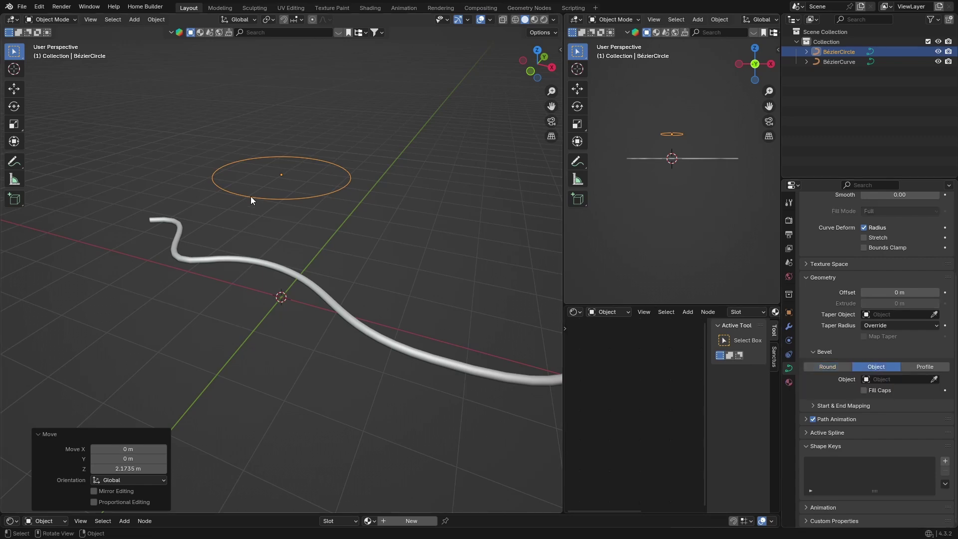
key(Tab)
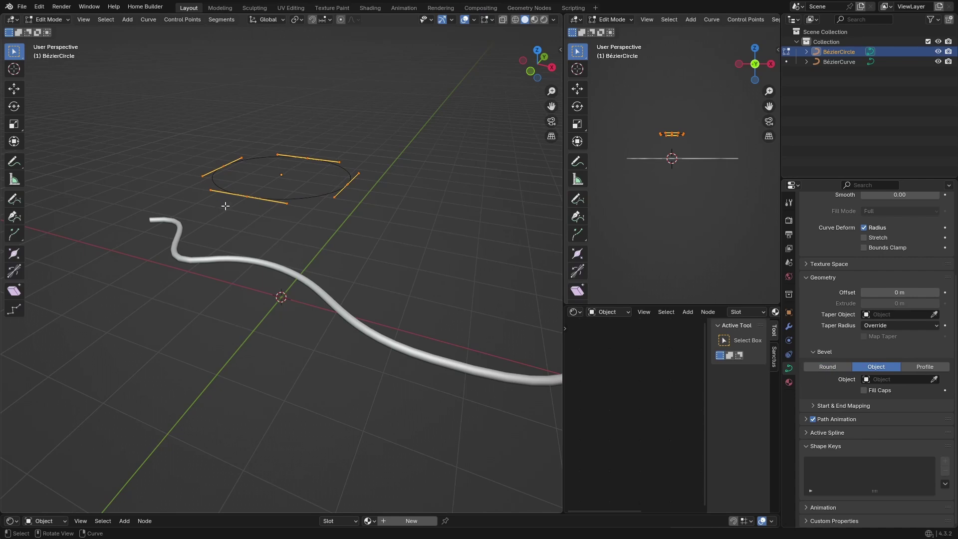
middle_drag(199, 260, 354, 226)
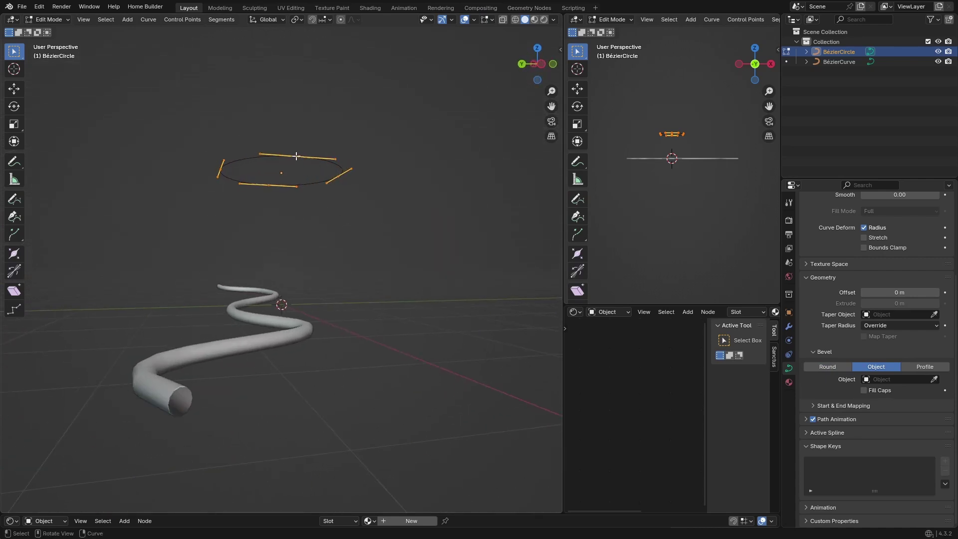
key(g)
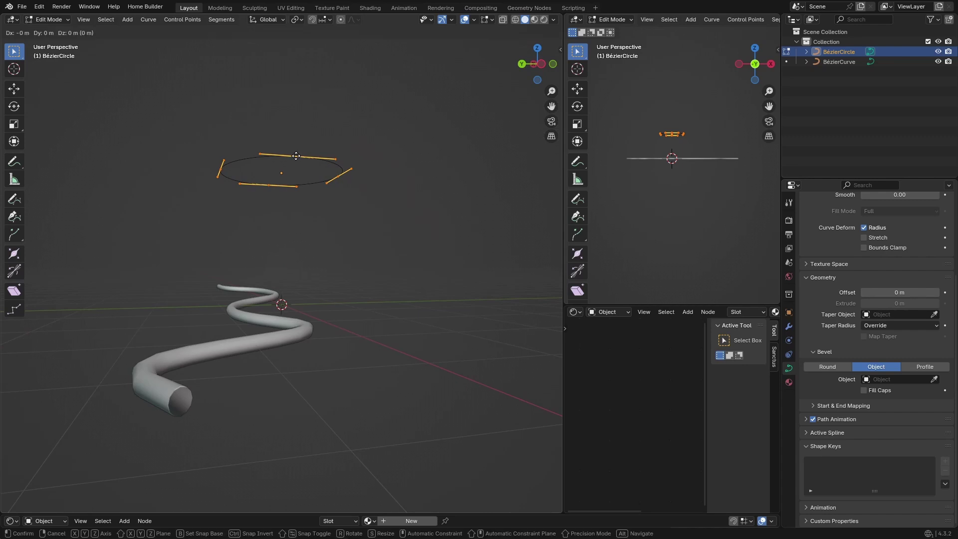
click(292, 161)
Pull one control point of the circle inward past its centre to form a crescent, and return to Object Mode.
click(295, 166)
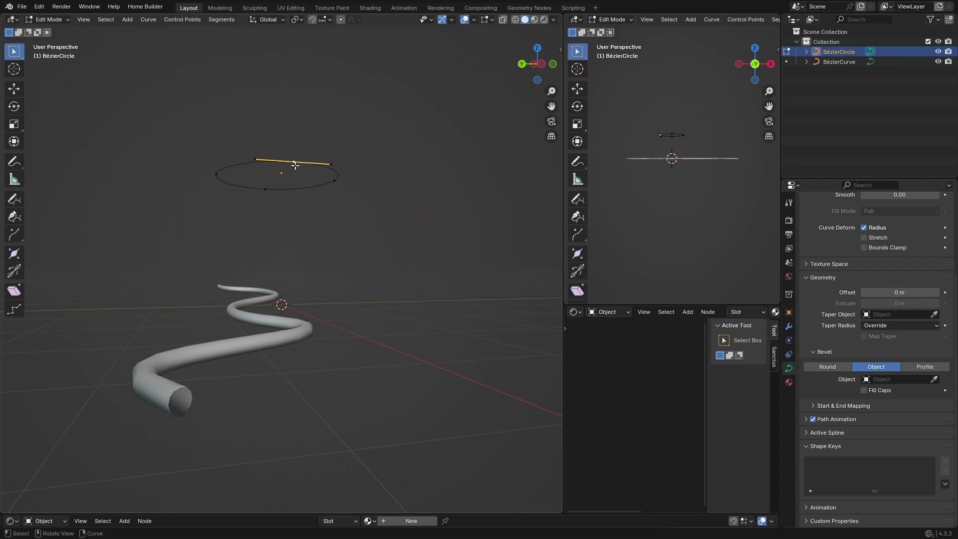
key(g)
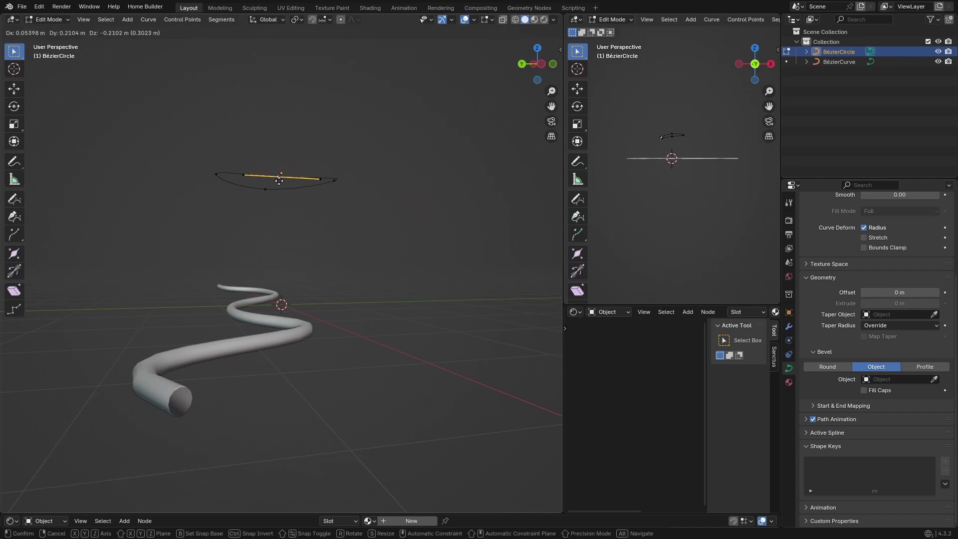
click(275, 184)
middle_drag(275, 183, 269, 303)
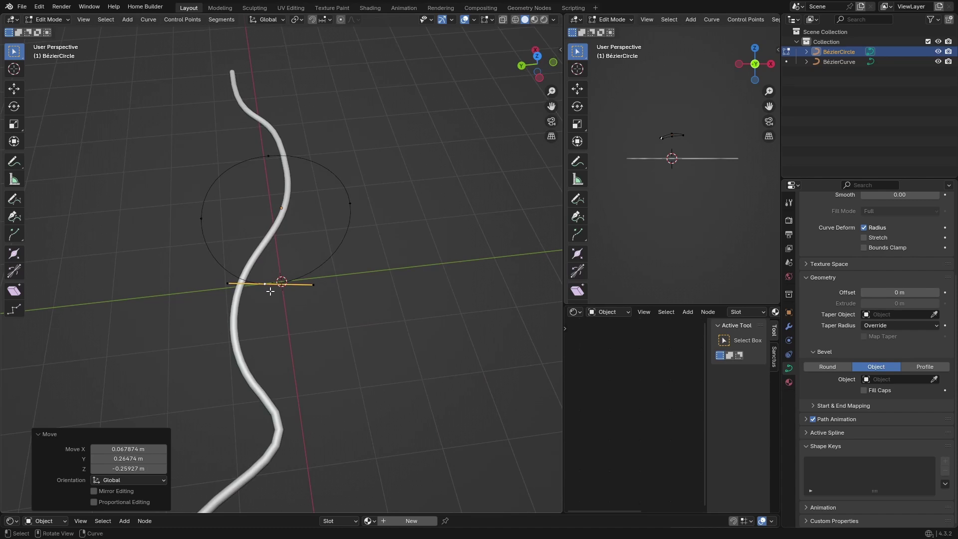
key(g)
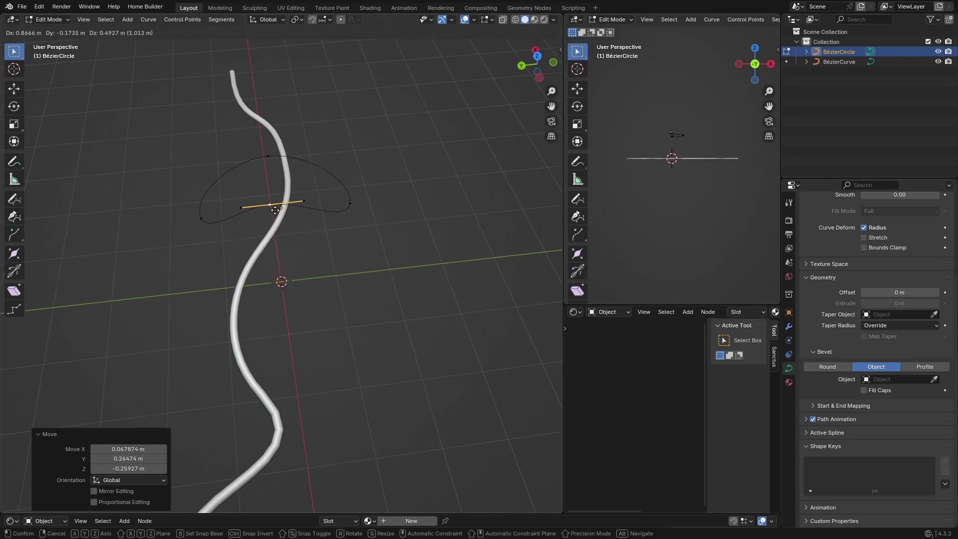
click(277, 207)
middle_drag(251, 347, 381, 259)
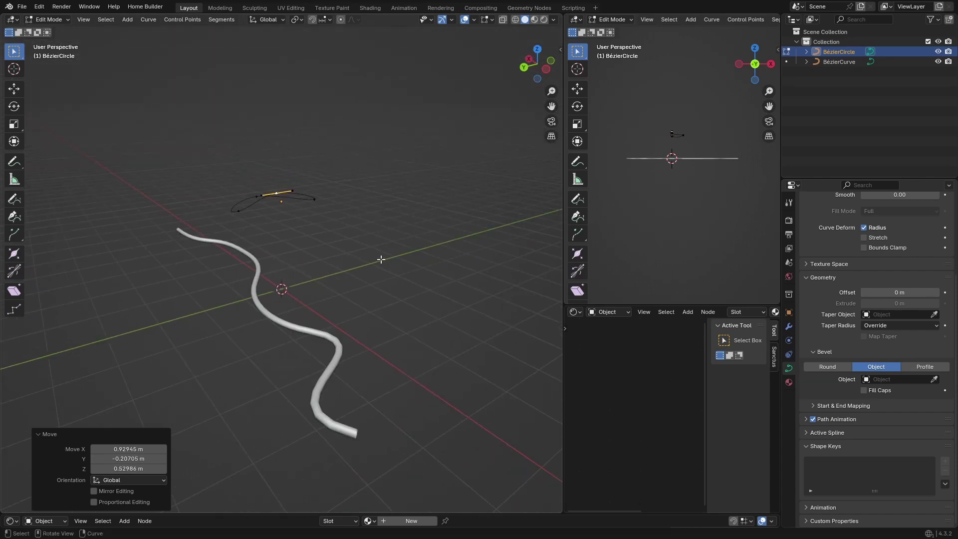
click(290, 324)
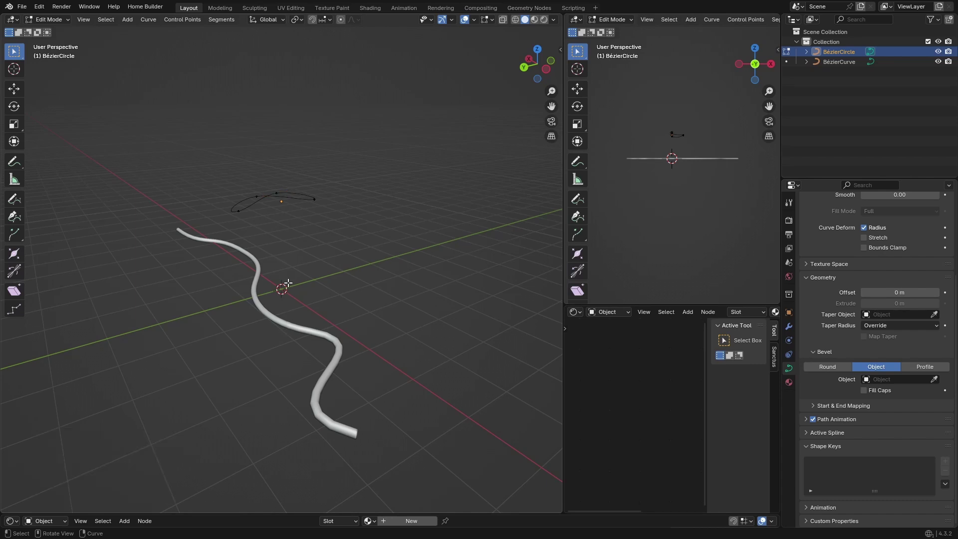
key(Tab)
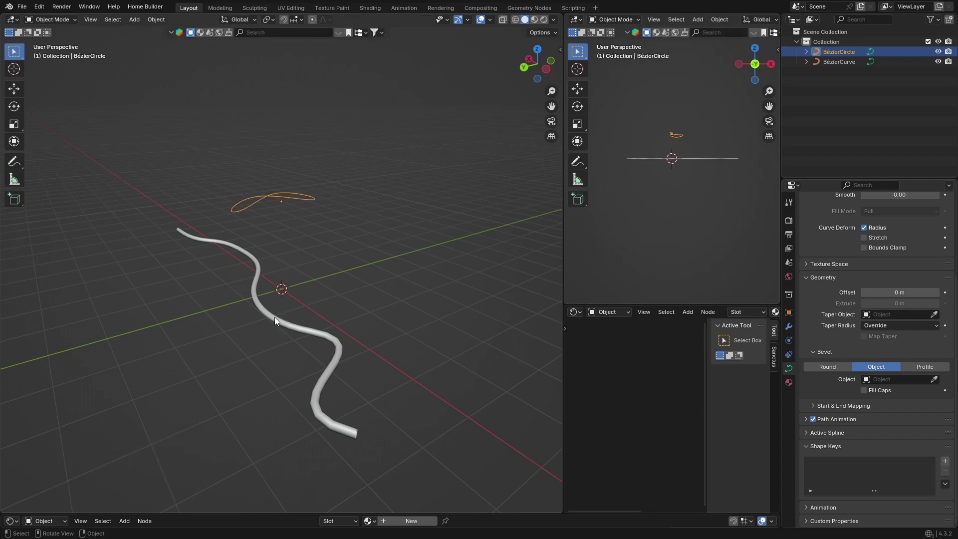
Set the main curve's bevel type to Object and choose BézierCircle as its bevel object.
click(274, 317)
click(874, 366)
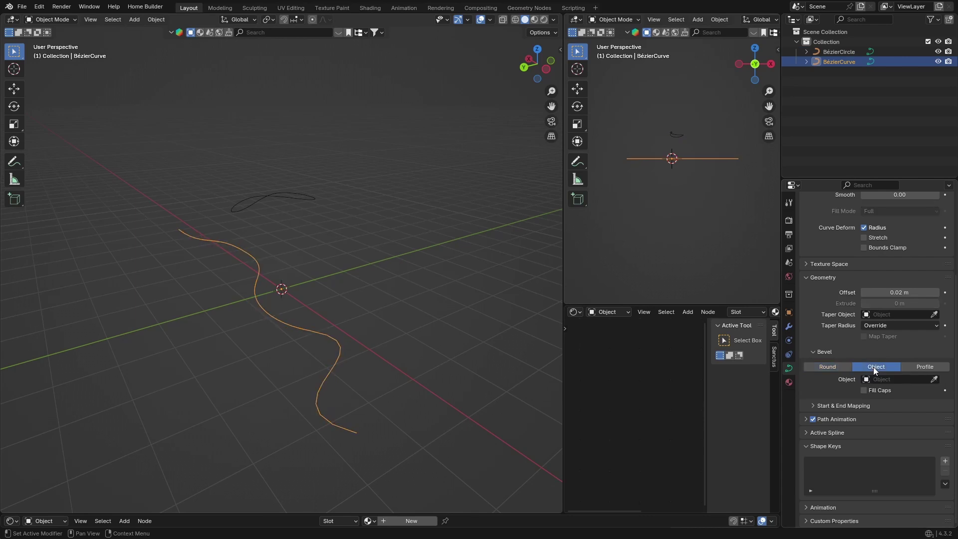
click(870, 381)
click(879, 392)
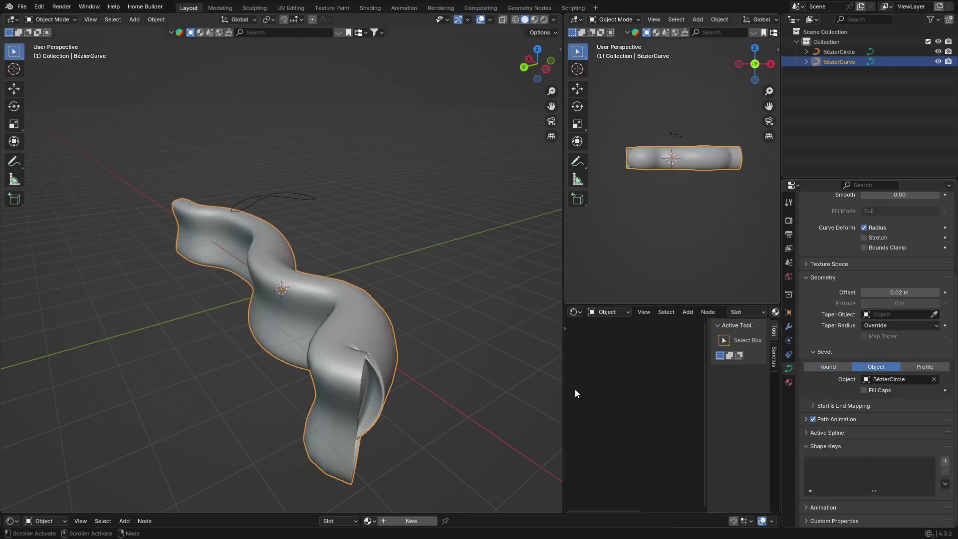
middle_drag(388, 415, 7, 388)
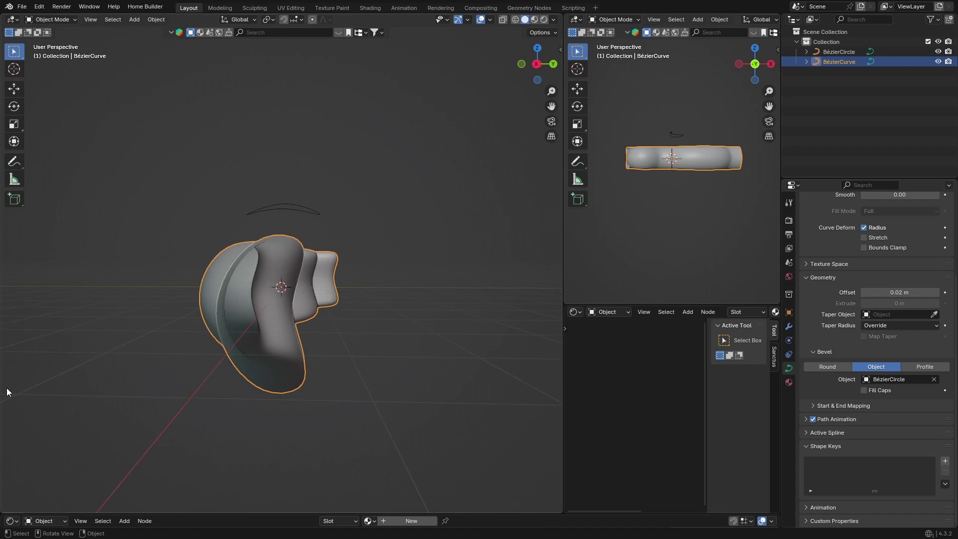
Nudge the crescent-shaped circle slightly and scale it uniformly to 0.179 to slim down the beveled curve.
click(283, 211)
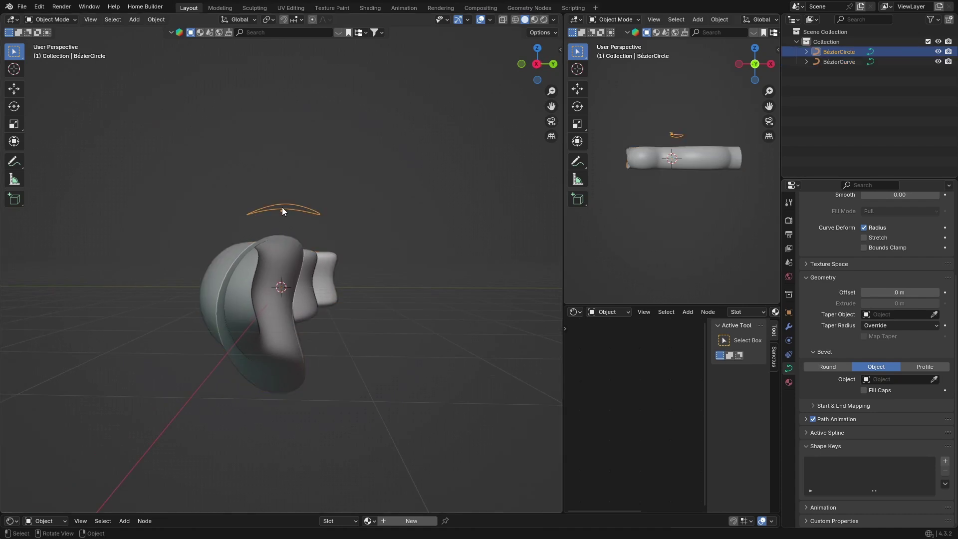
key(g)
click(281, 207)
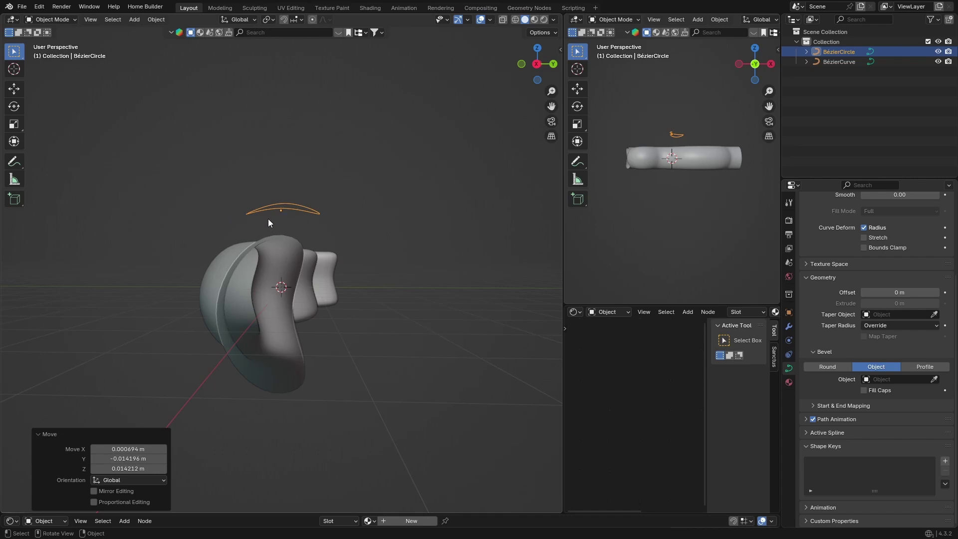
key(s)
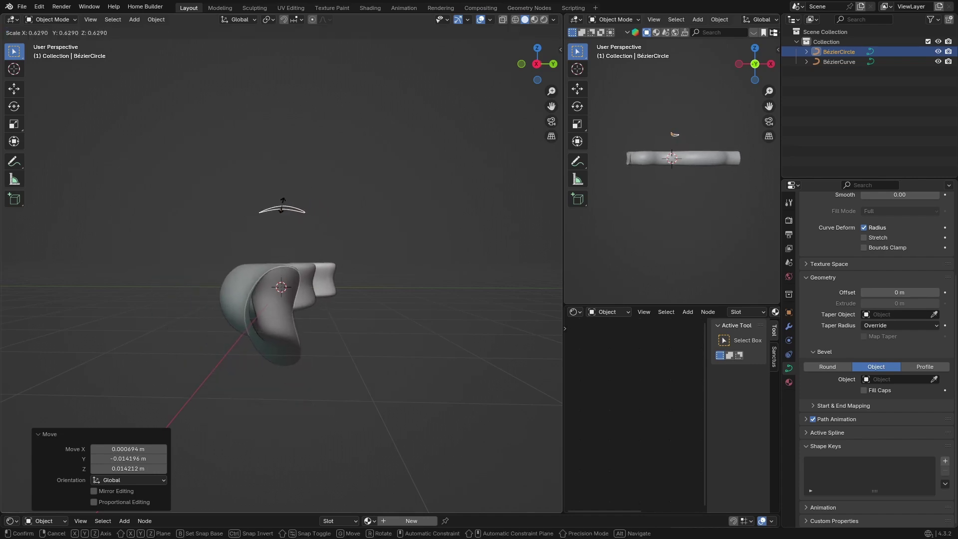
click(279, 208)
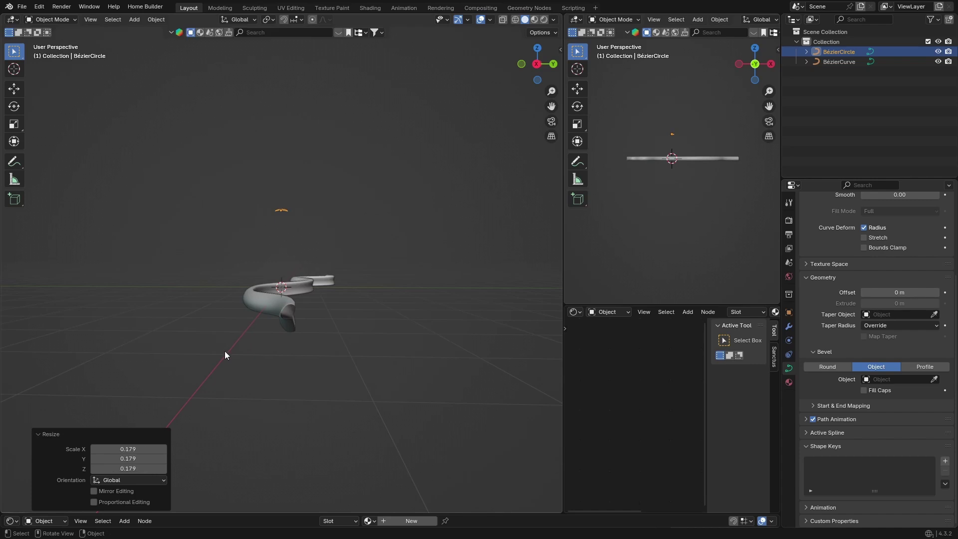
Examine the slimmed curve's crescent cross-section up close and set the circle's bevel type to Round.
middle_drag(234, 365, 241, 361)
scroll(238, 370, up, 2)
scroll(242, 362, up, 1)
middle_drag(292, 188, 282, 227)
middle_drag(276, 316, 292, 235)
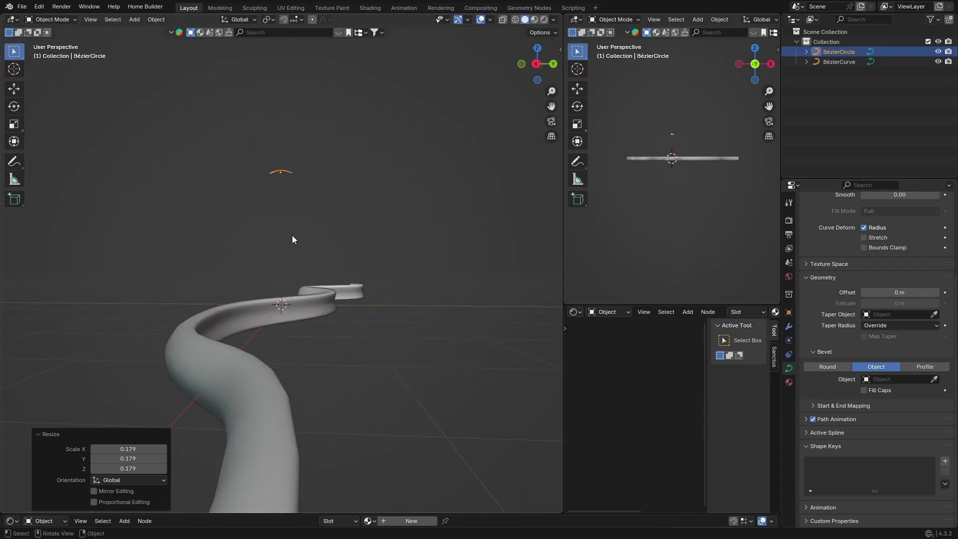
scroll(292, 235, down, 3)
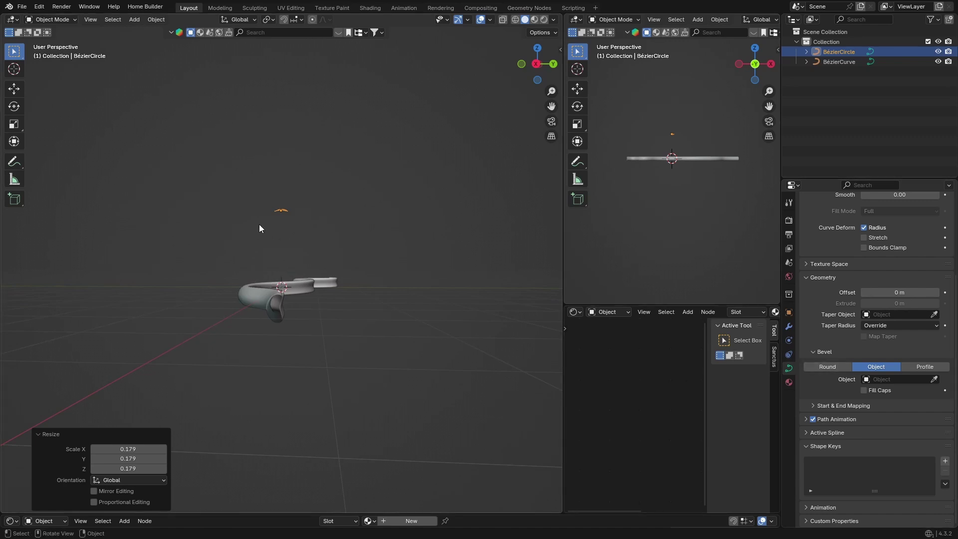
click(826, 367)
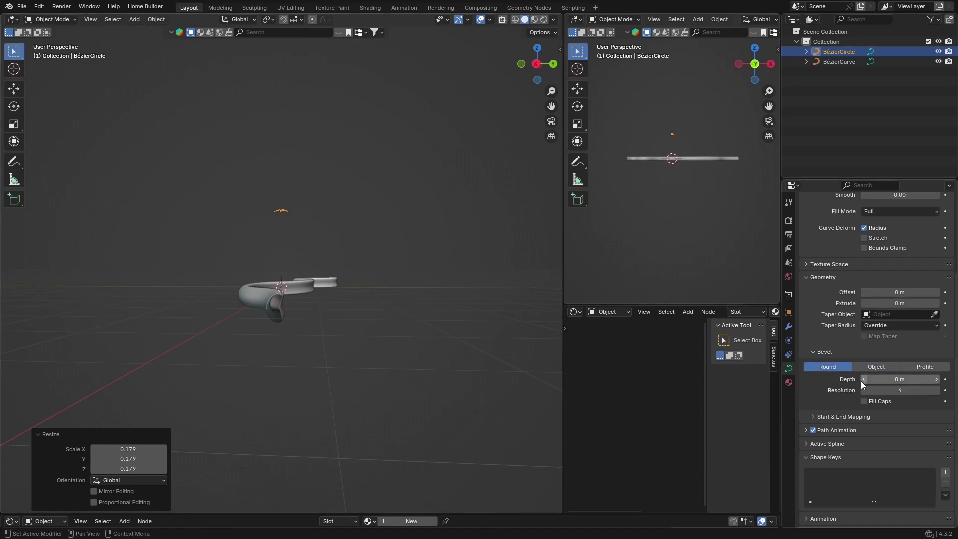
middle_drag(324, 321, 324, 382)
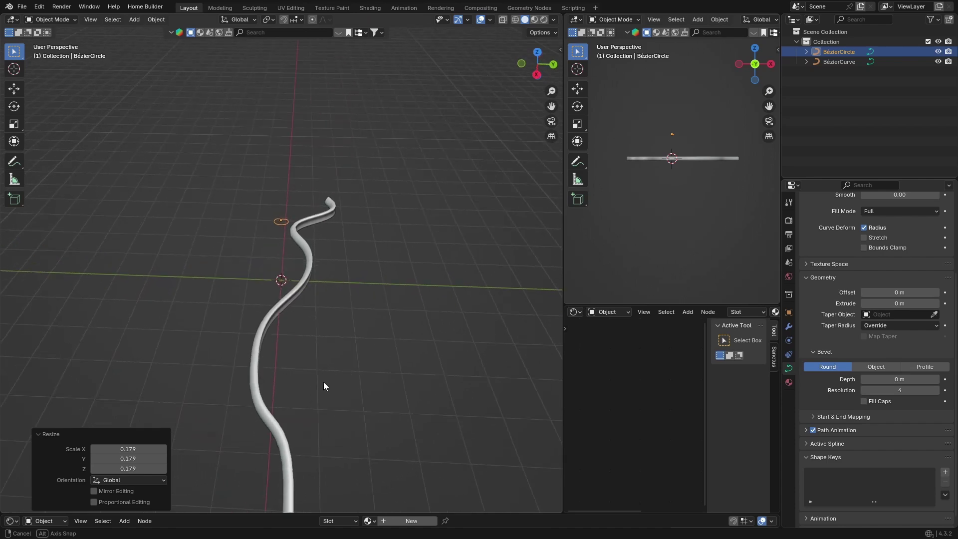
Undo back to before the circle was used as the curve's bevel object, and delete the Bézier circle.
click(40, 7)
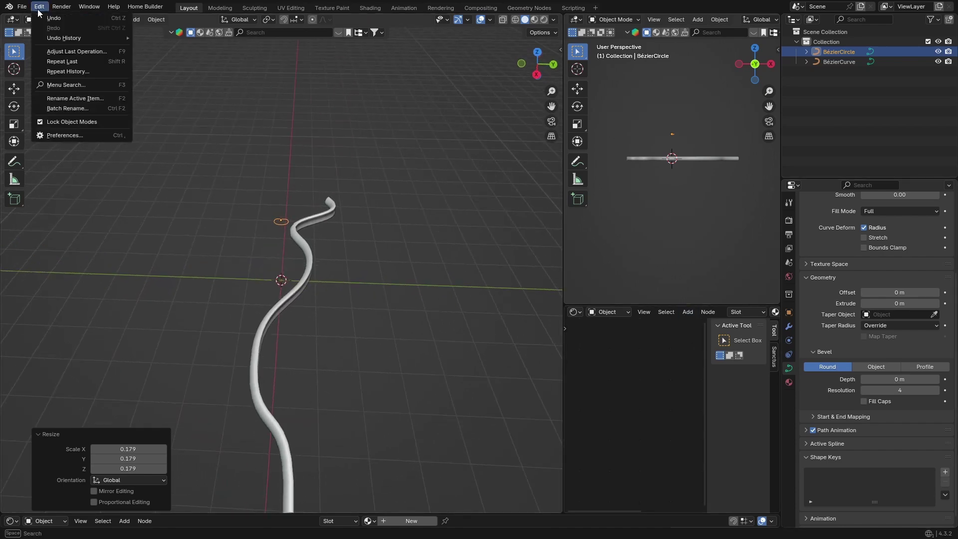
click(44, 16)
click(41, 10)
click(41, 17)
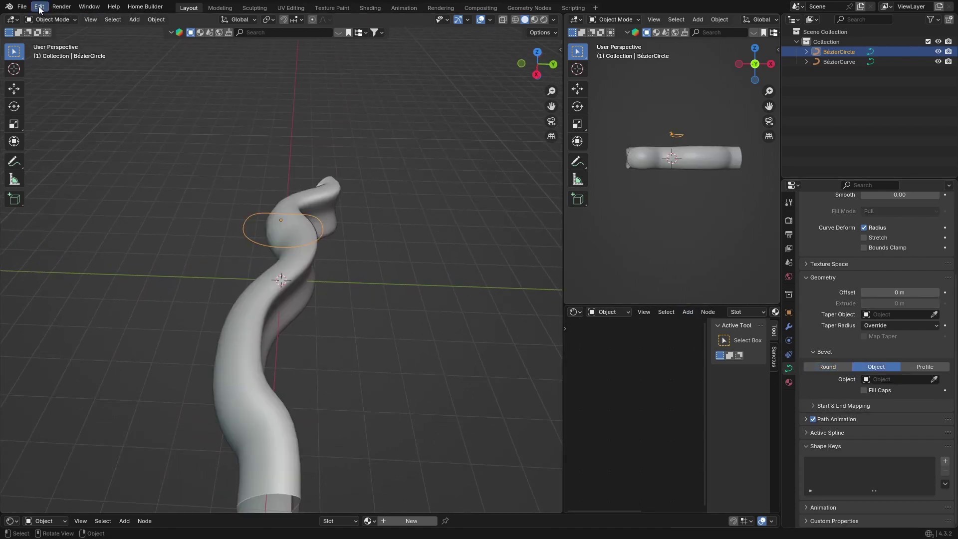
click(39, 10)
click(39, 18)
click(39, 7)
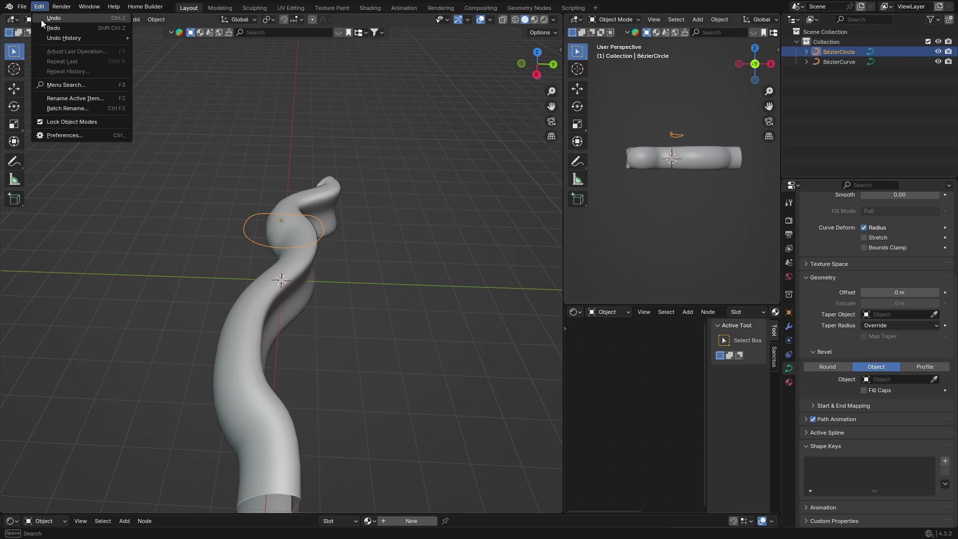
click(41, 19)
click(263, 218)
key(Delete)
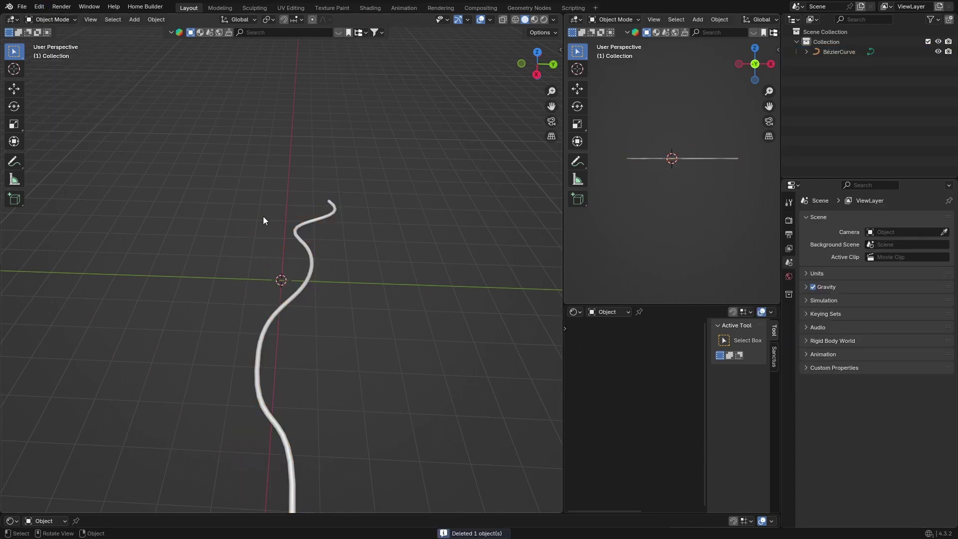
Add a second Bézier curve to the scene while viewing it from the top.
click(287, 310)
middle_drag(371, 448, 466, 432)
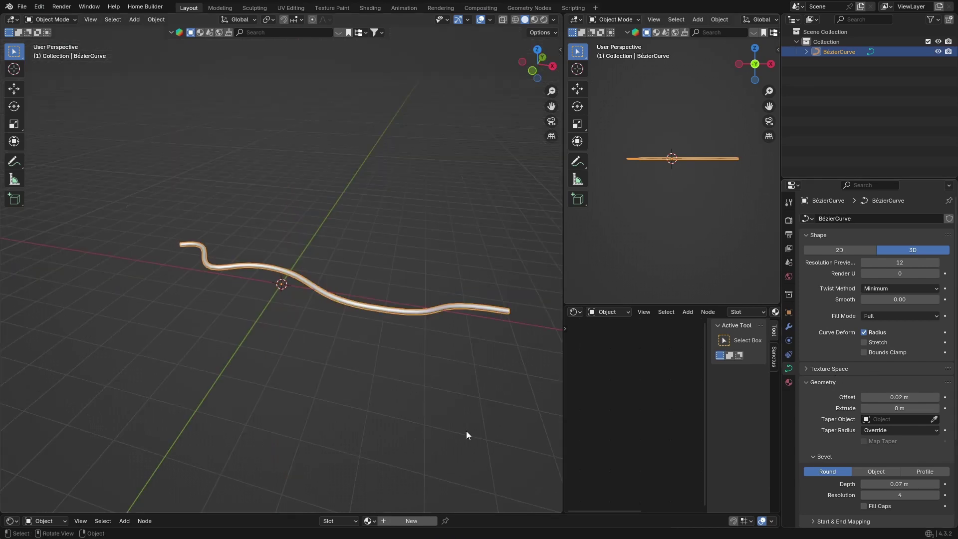
click(540, 58)
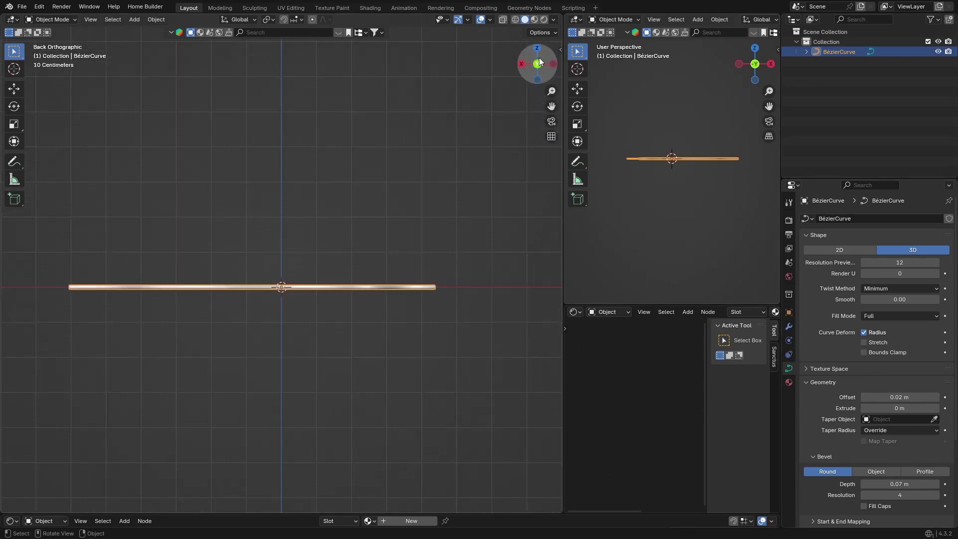
click(537, 48)
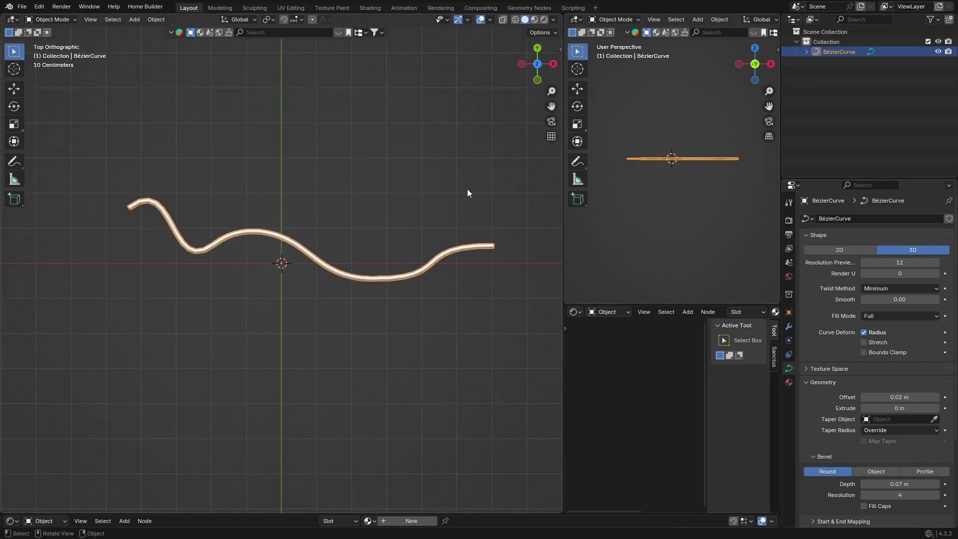
key(shift+a)
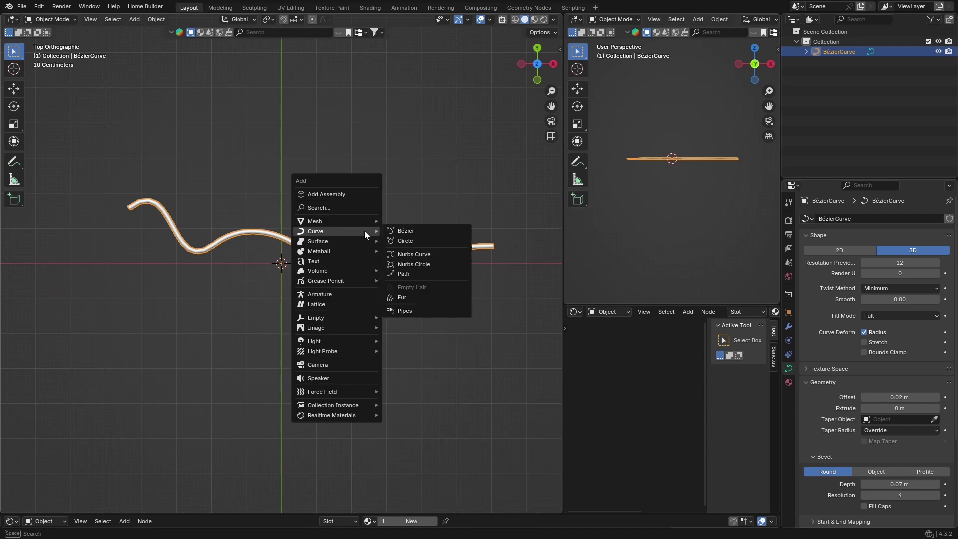
click(405, 231)
Move the new Bézier curve about 4.3 m along Y and scale it uniformly to 1.709.
key(g)
key(y)
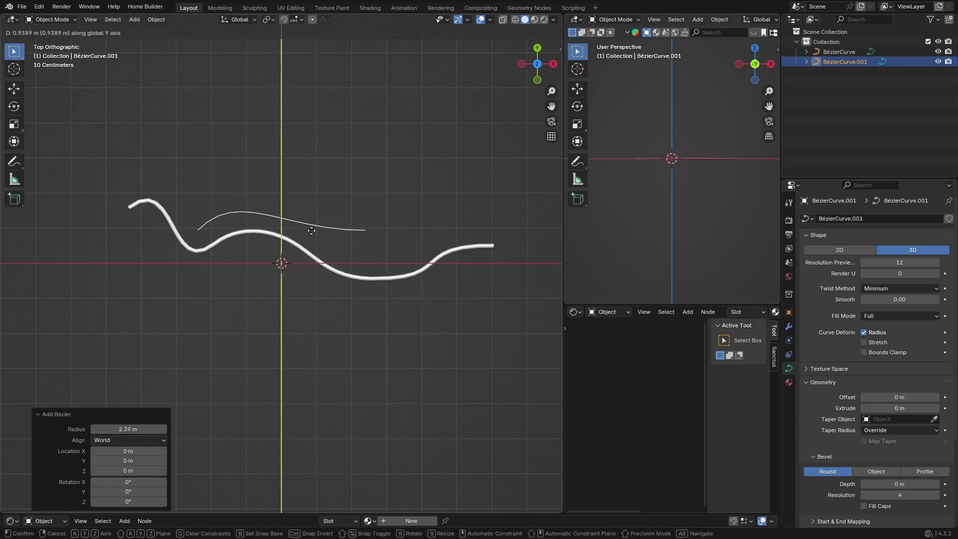
click(316, 121)
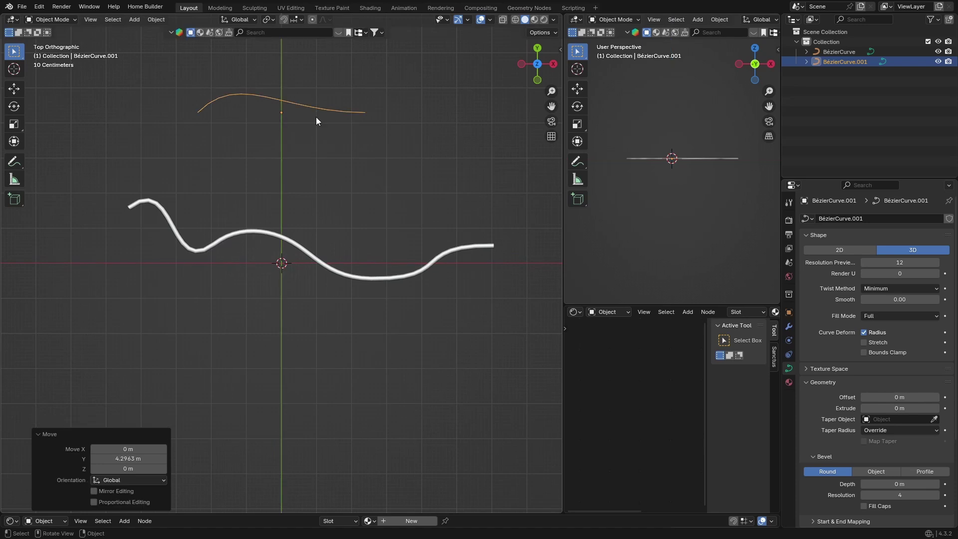
key(s)
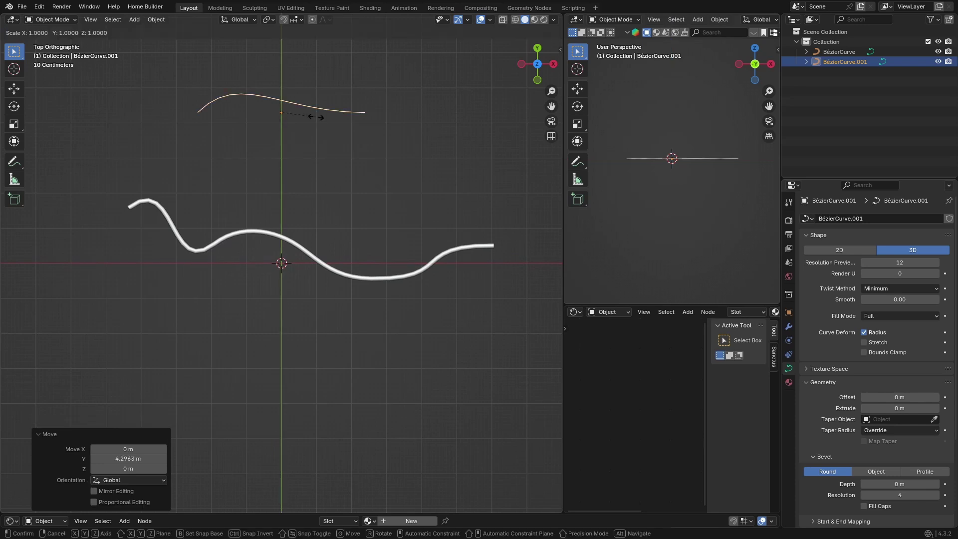
click(336, 118)
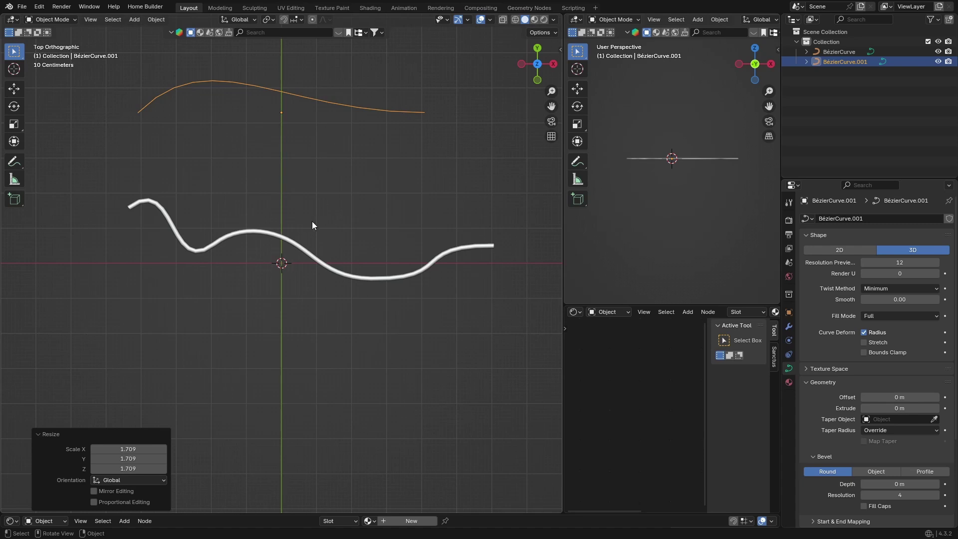
Set BézierCurve.001 as the taper object of the main beveled curve.
click(294, 248)
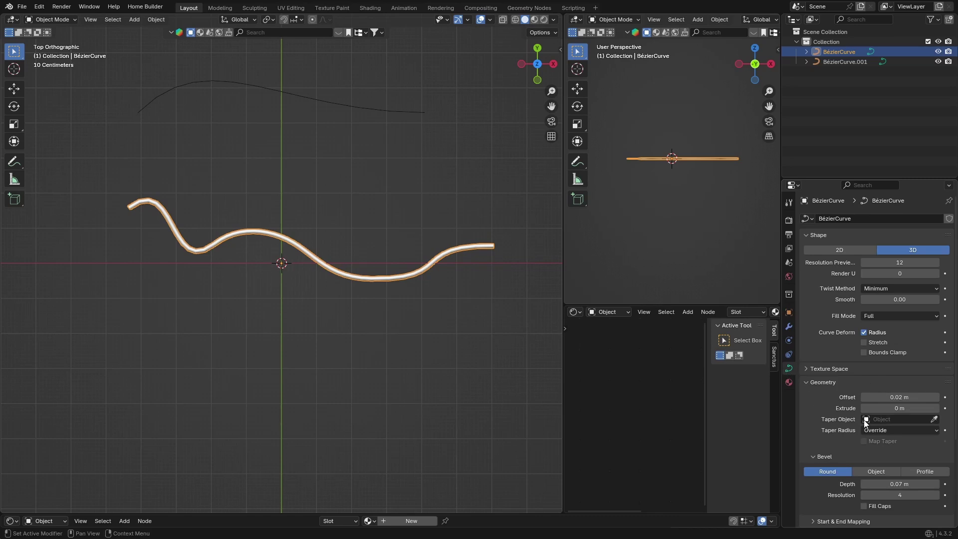
click(893, 420)
click(852, 433)
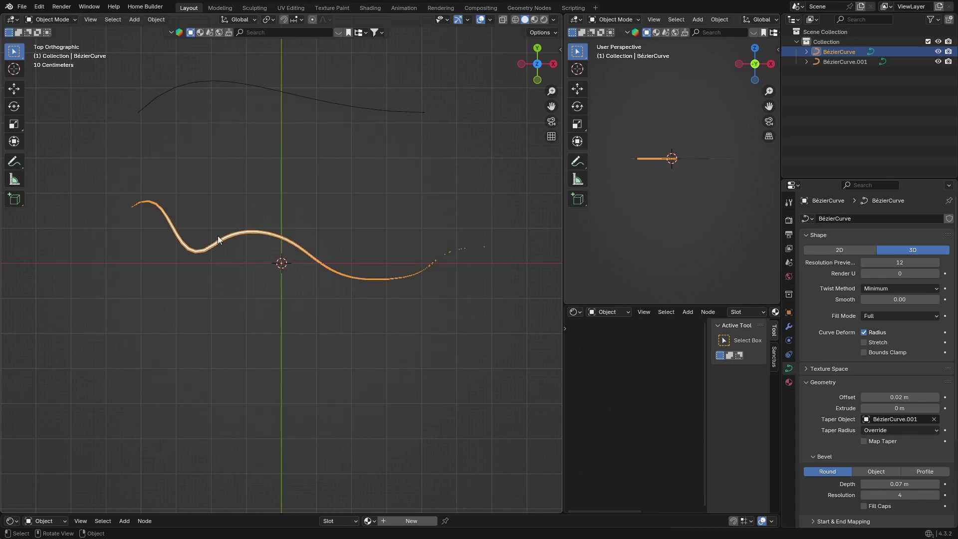
Subdivide the taper curve in Edit Mode with 3 cuts.
click(225, 83)
key(Tab)
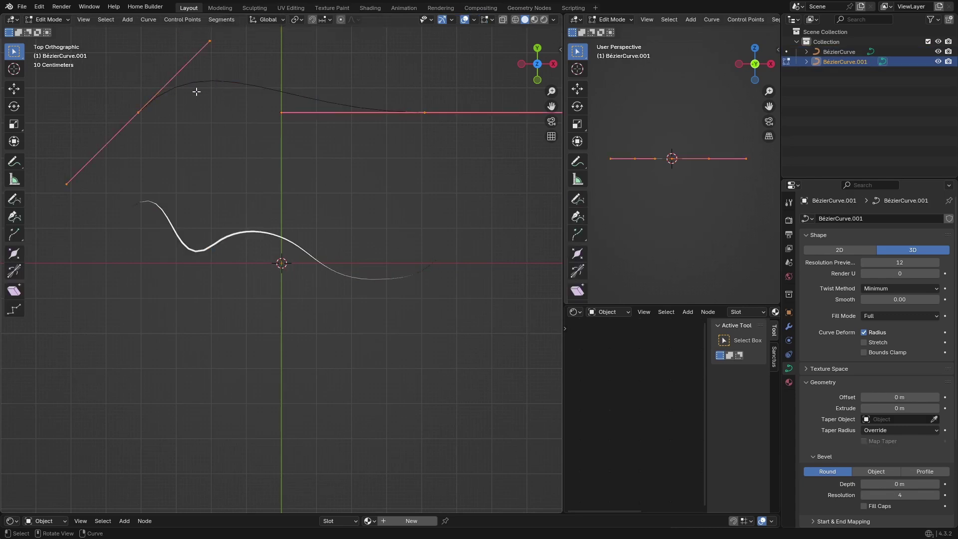
right_click(232, 84)
click(220, 83)
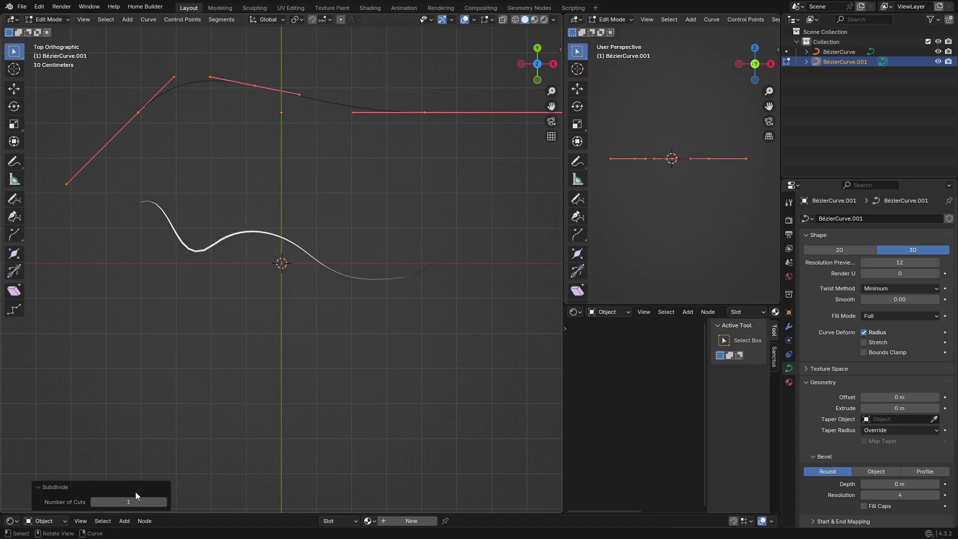
click(164, 503)
click(164, 503)
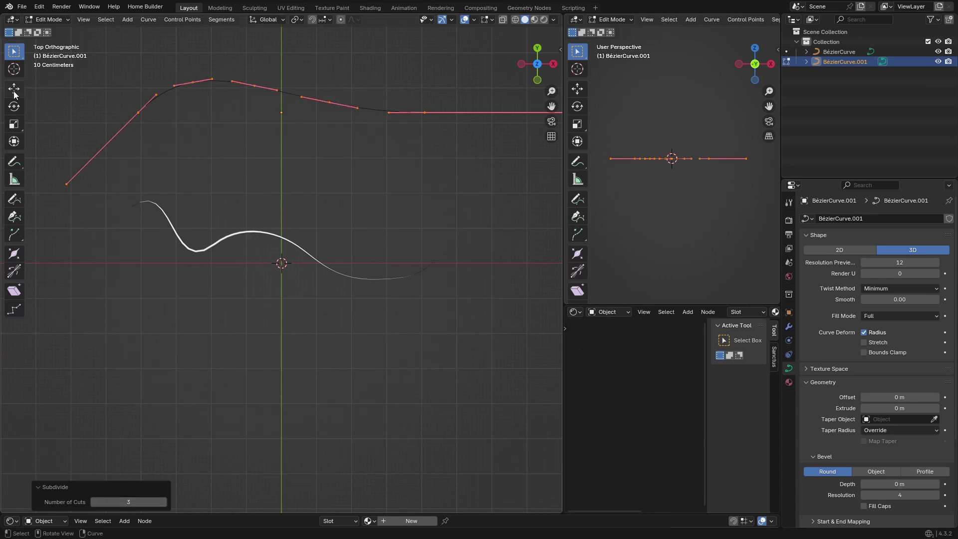
Raise the taper curve's second control point slightly along Y and its middle control point about 1.39 m along Y.
click(194, 83)
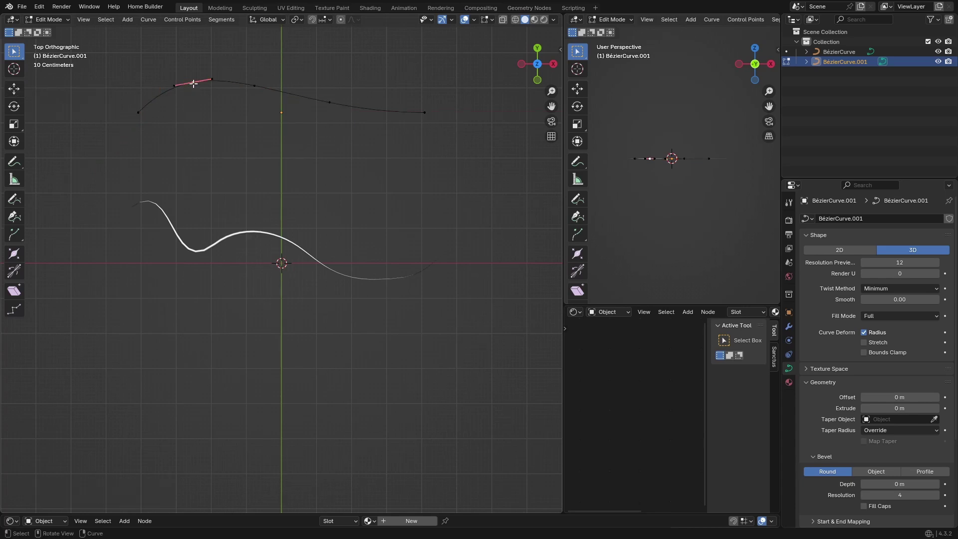
click(15, 89)
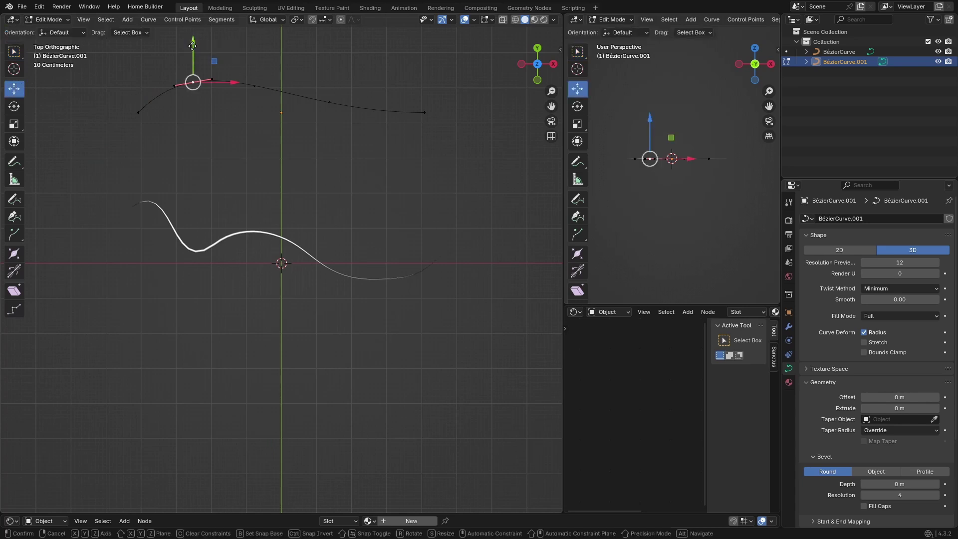
drag(192, 42, 280, 505)
click(254, 85)
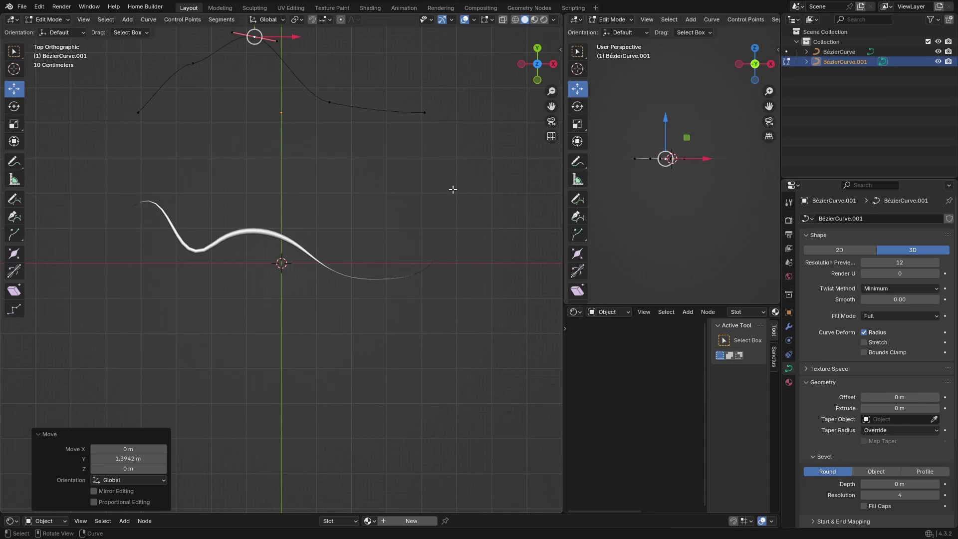
Lower the taper curve's right end point about 3.68 m along Y and its neighbouring control point about 0.74 m.
click(425, 111)
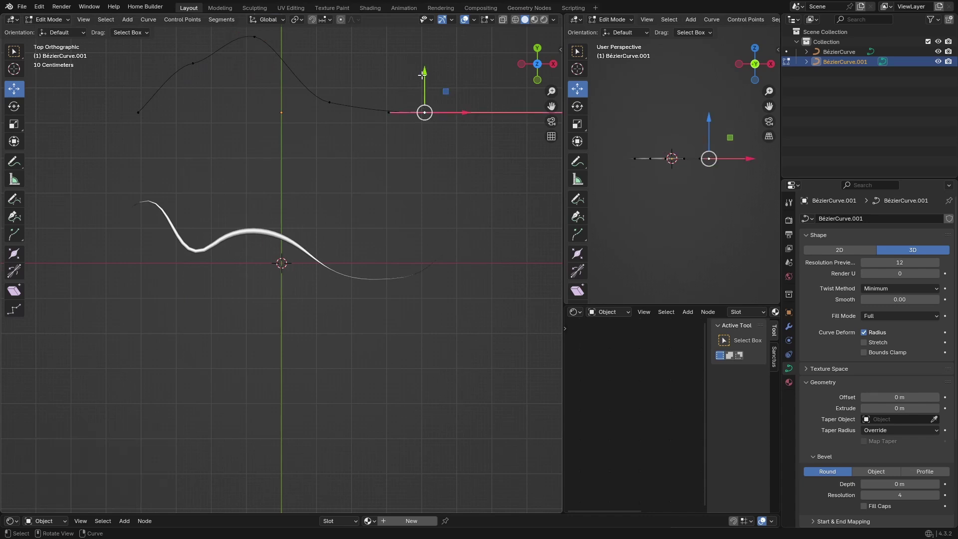
drag(424, 75, 434, 42)
drag(438, 25, 429, 201)
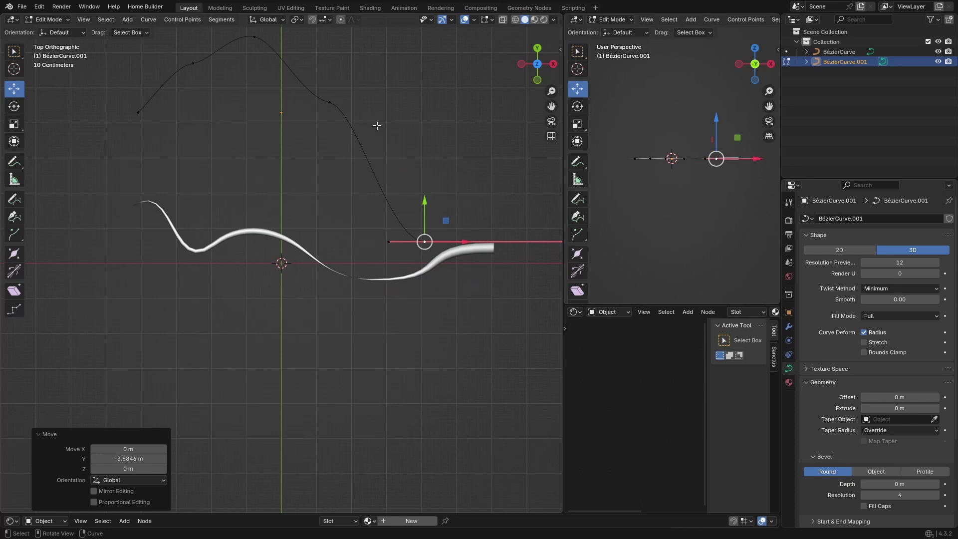
click(365, 163)
click(329, 102)
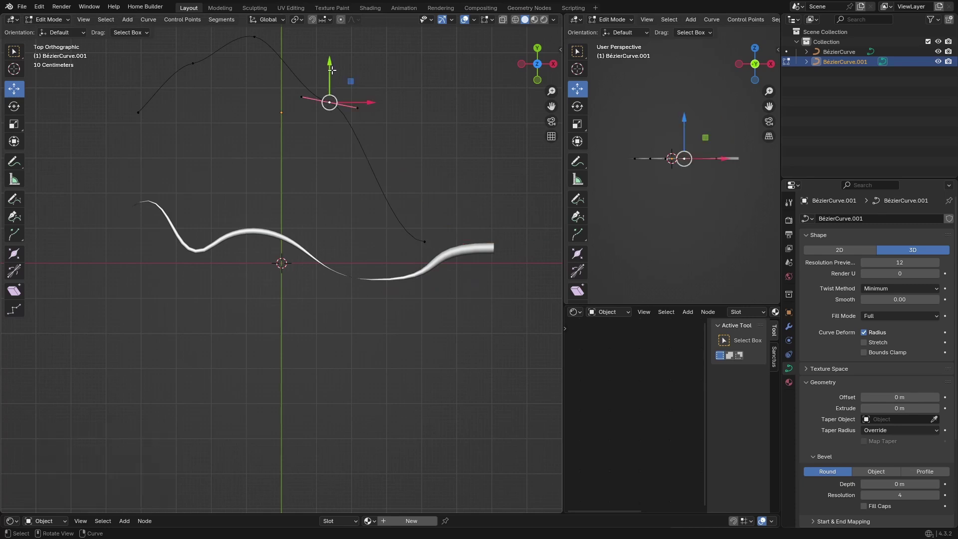
drag(329, 64, 363, 90)
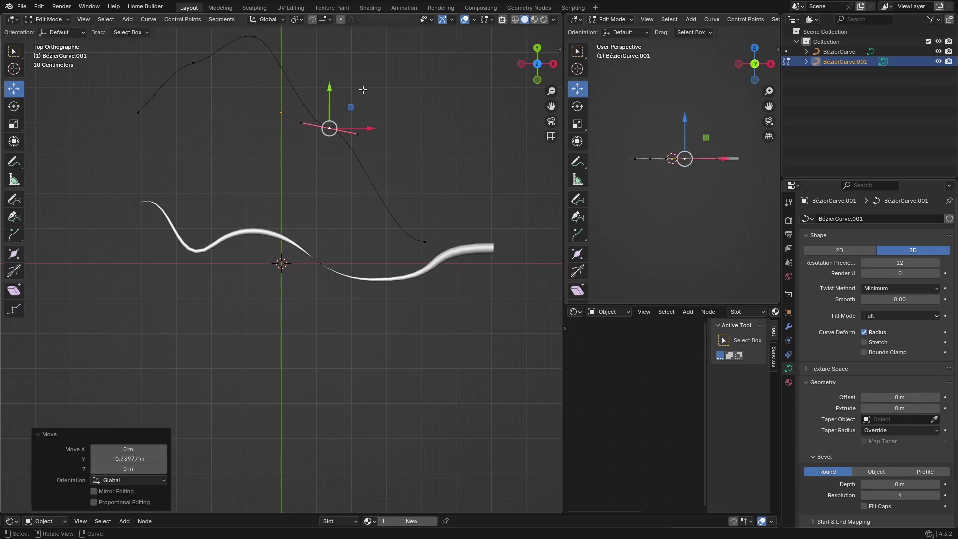
click(405, 108)
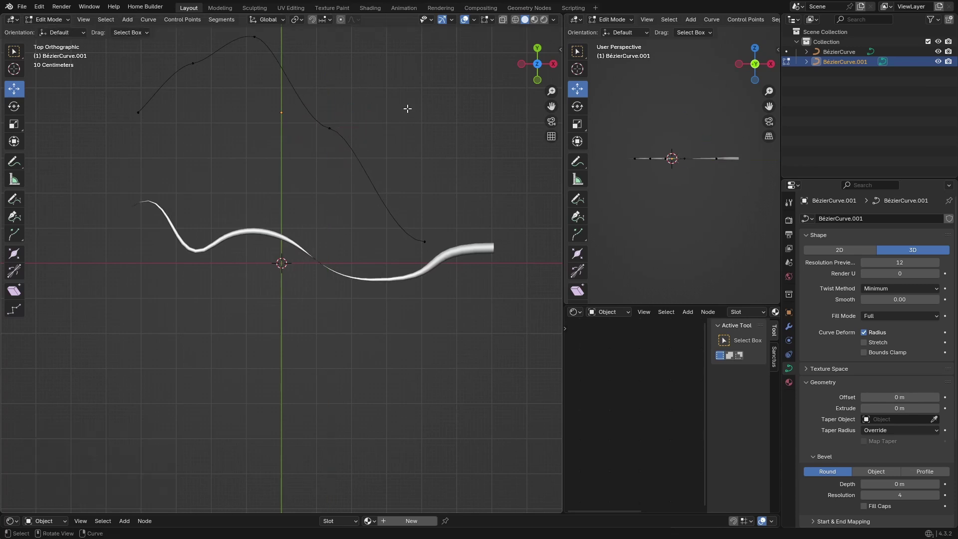
Subdivide the segment between the taper curve's last two control points with 1 cut.
click(330, 128)
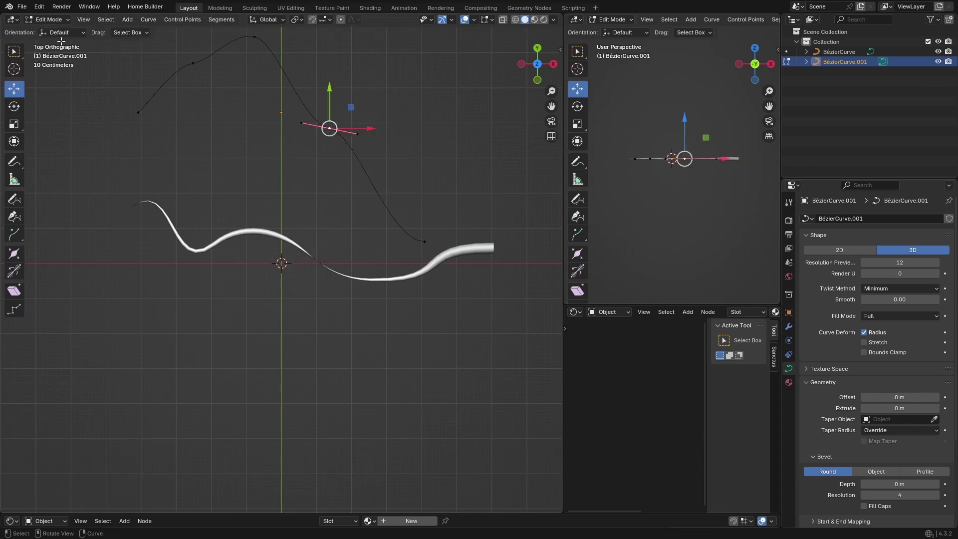
click(12, 55)
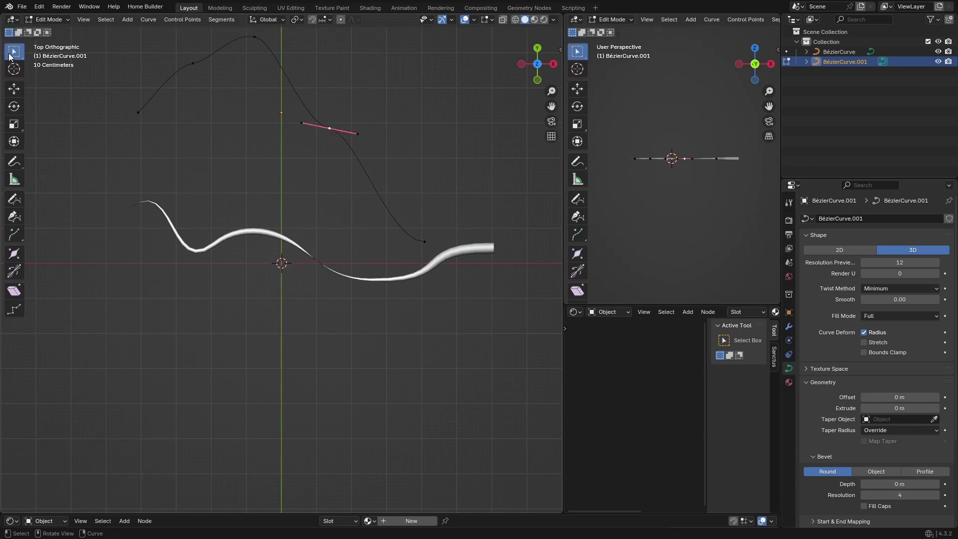
shift+click(423, 242)
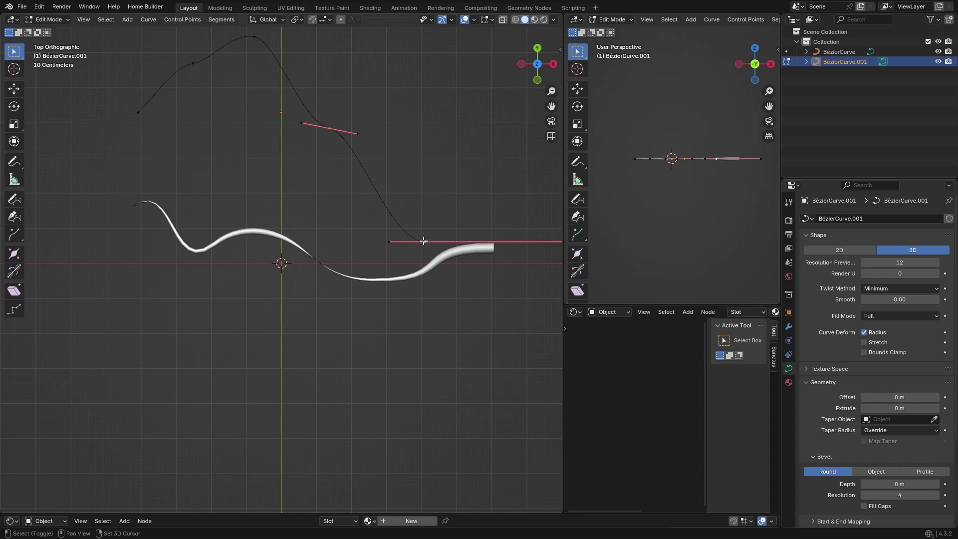
right_click(368, 168)
click(359, 174)
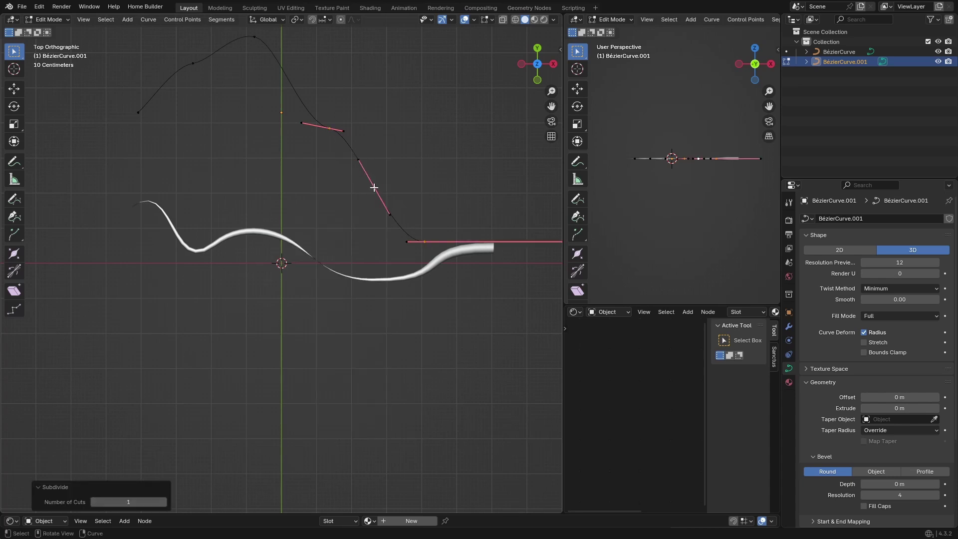
Lower the newly added control point about 0.58 m along Y and return the taper curve to Object Mode.
click(399, 158)
click(373, 189)
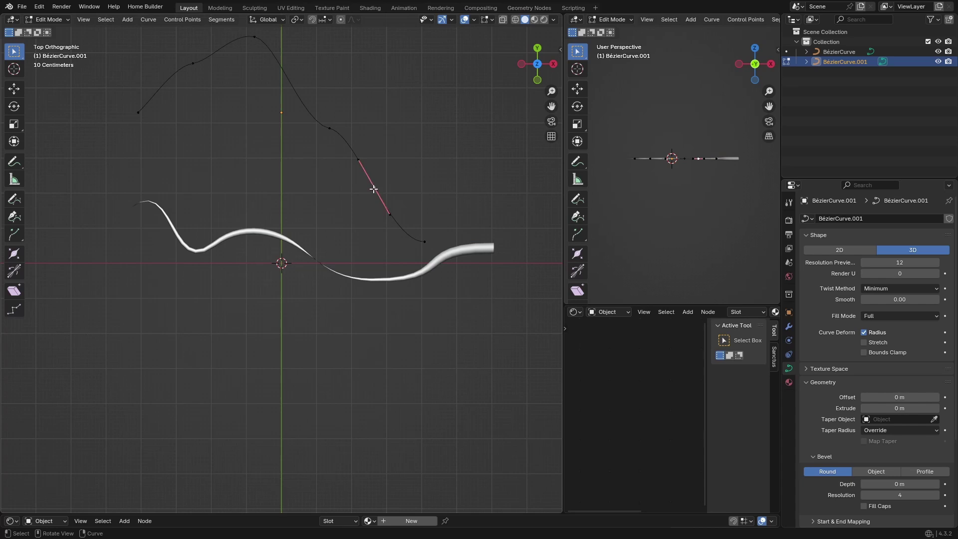
click(14, 89)
mouse_move(375, 159)
mouse_down()
mouse_move(375, 127)
mouse_move(375, 228)
mouse_move(375, 178)
mouse_up()
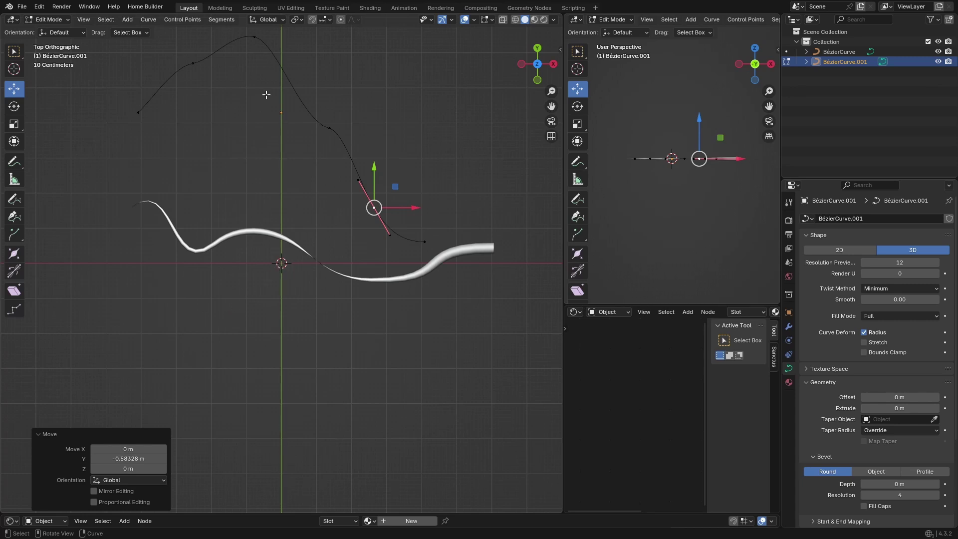
key(Tab)
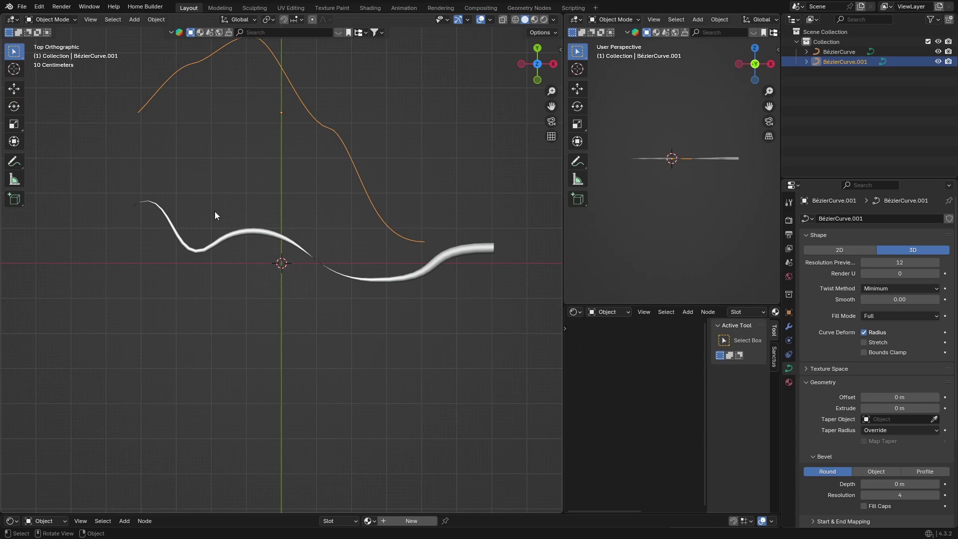
Convert the tapered main curve to a mesh.
click(249, 228)
right_click(250, 232)
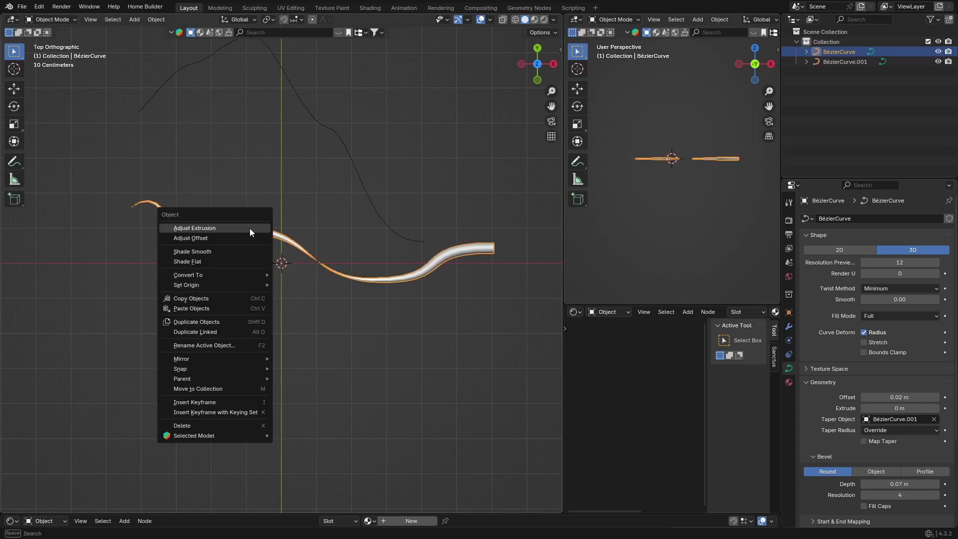
mouse_move(208, 275)
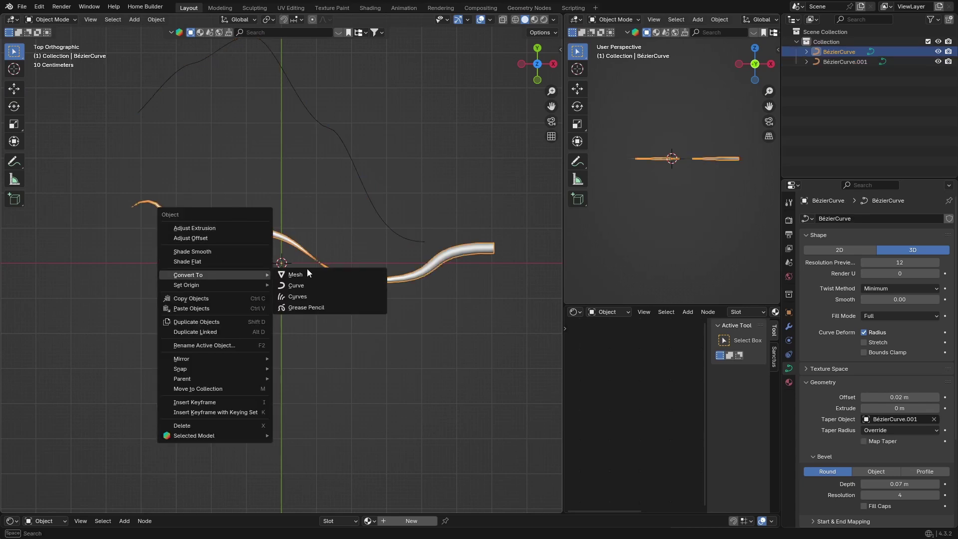
click(299, 274)
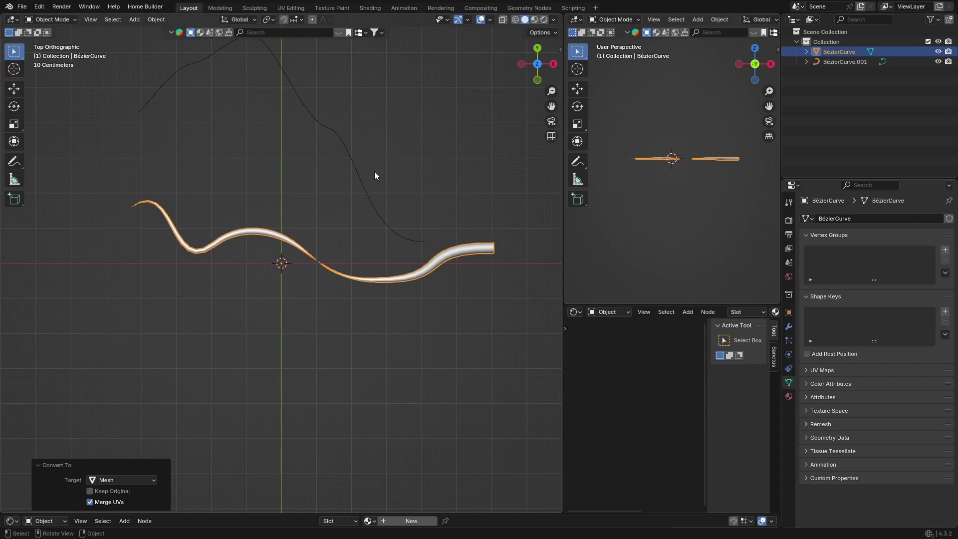
middle_drag(389, 316, 283, 243)
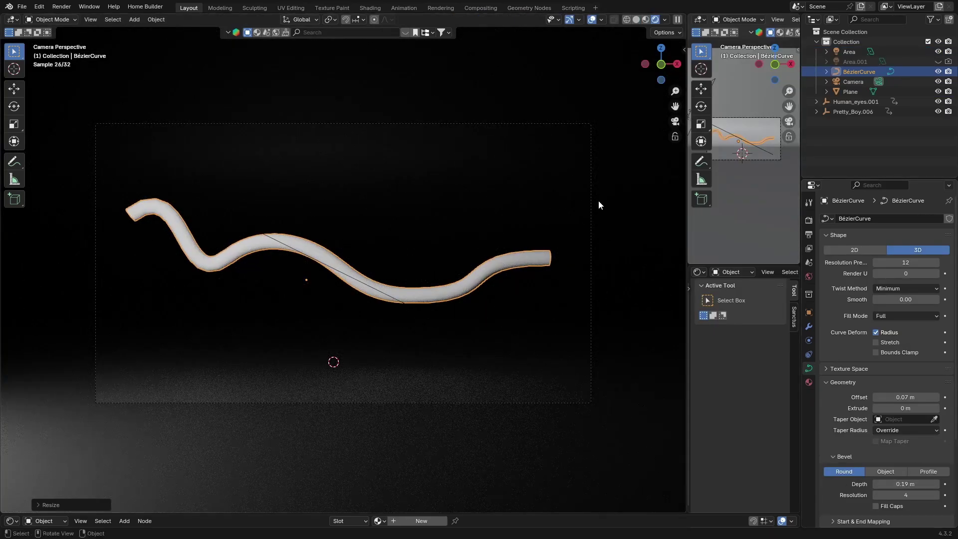
Apply smooth shading to the thick Bézier curve in the rendered camera scene and deselect it.
click(507, 305)
click(396, 295)
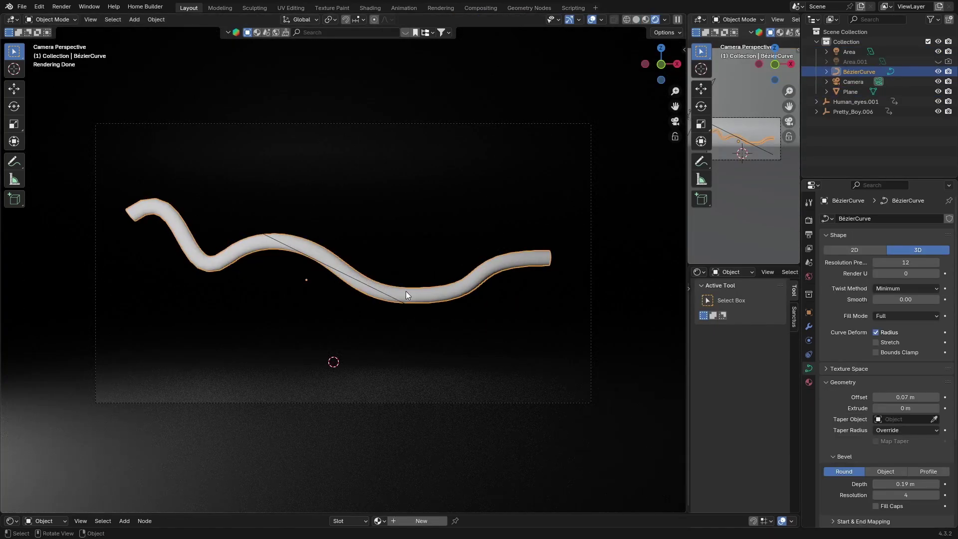
right_click(409, 290)
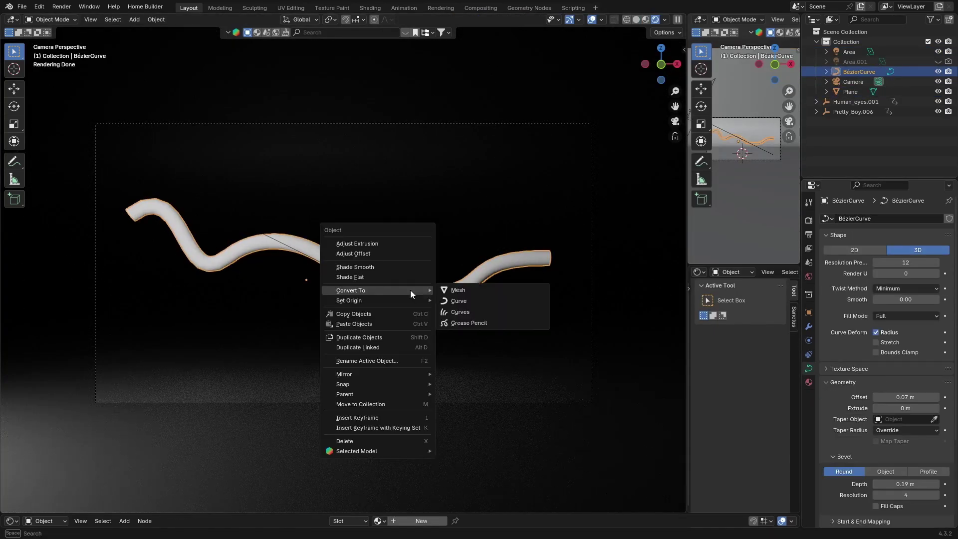
click(367, 267)
click(500, 99)
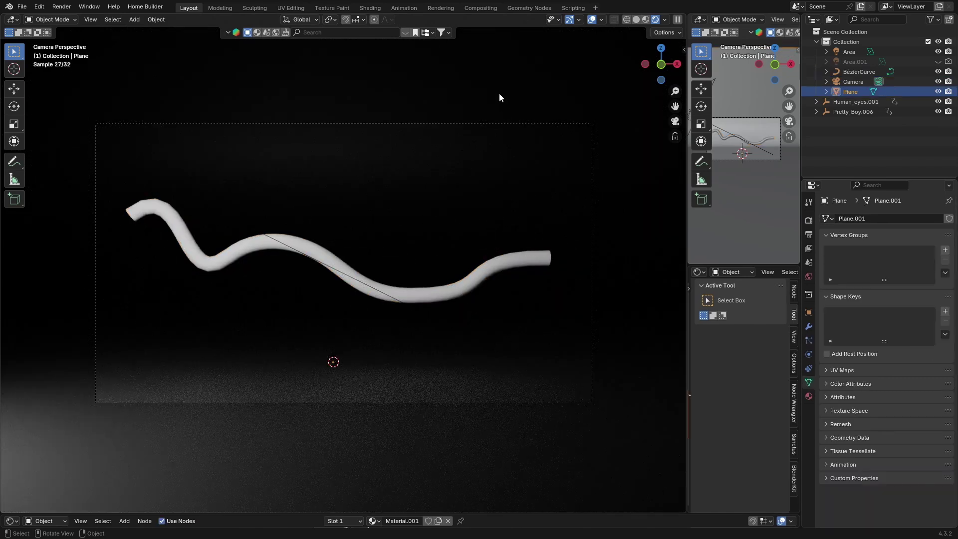
Create a new material for the Bézier curve and set its base color to orange, #E78400FF.
scroll(419, 298, up, 1)
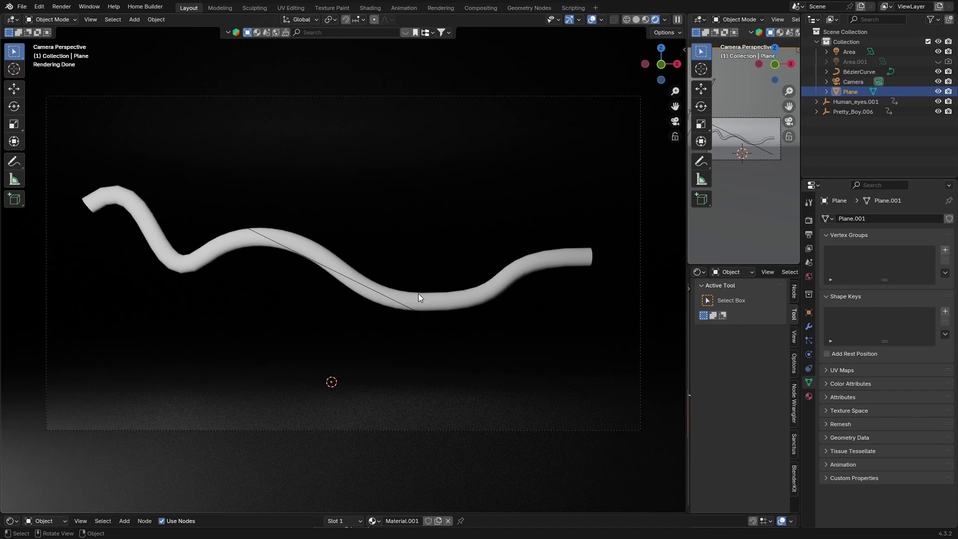
click(418, 295)
click(809, 383)
click(873, 265)
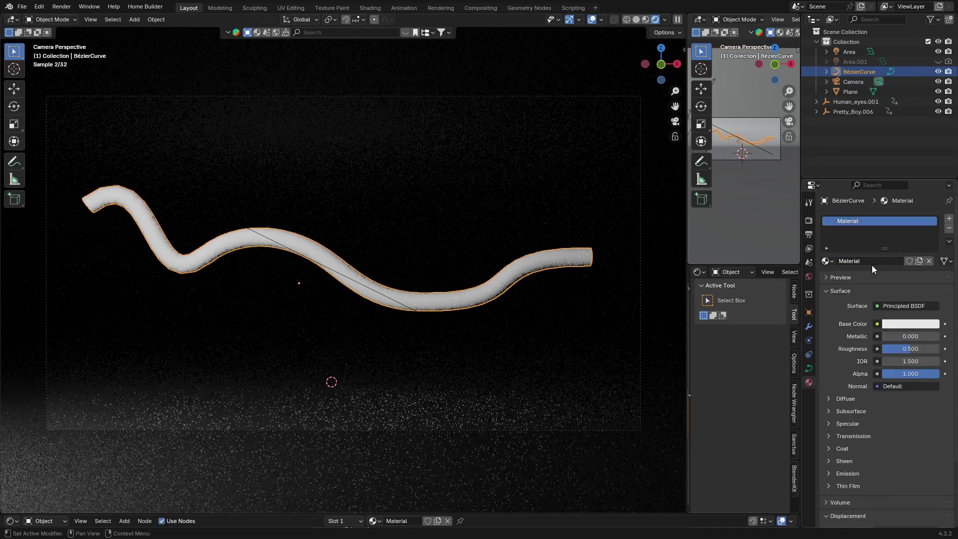
click(894, 326)
drag(883, 202, 862, 227)
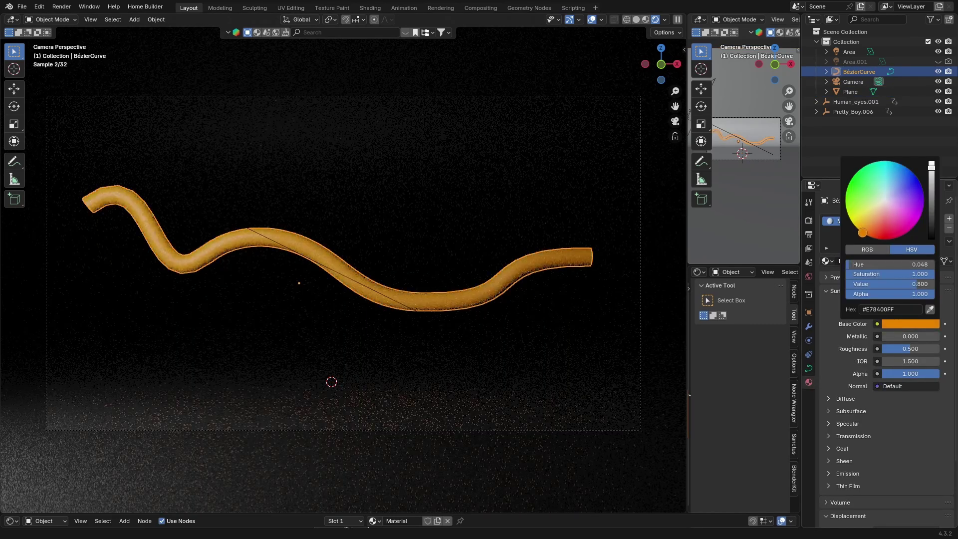